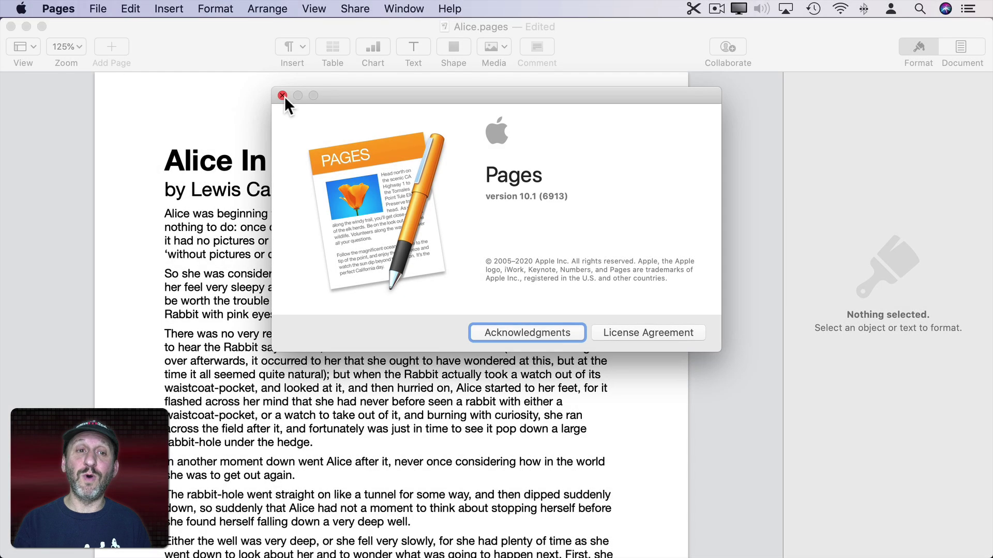
# Step: Close the About Pages window showing version 10.1
pyautogui.click(282, 94)
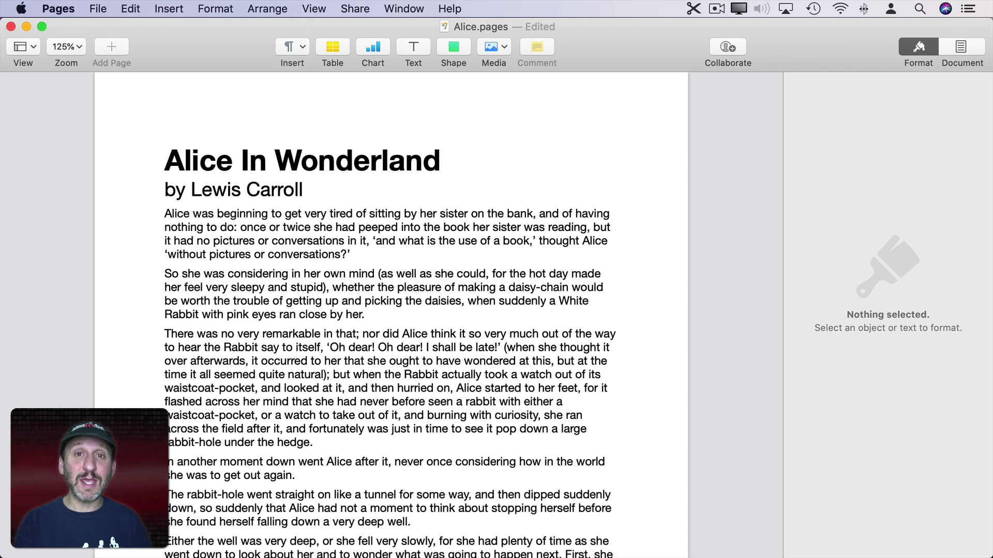
# Step: Paste the tea party illustration beside the opening paragraphs with a line border
pyautogui.click(310, 190)
pyautogui.press('super+v')
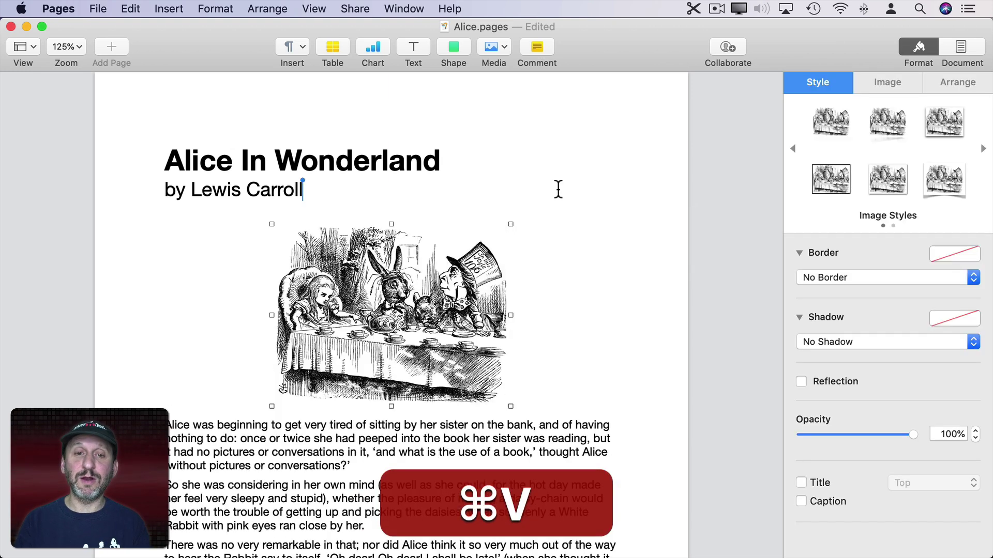
pyautogui.moveTo(392, 310); pyautogui.dragTo(497, 281)
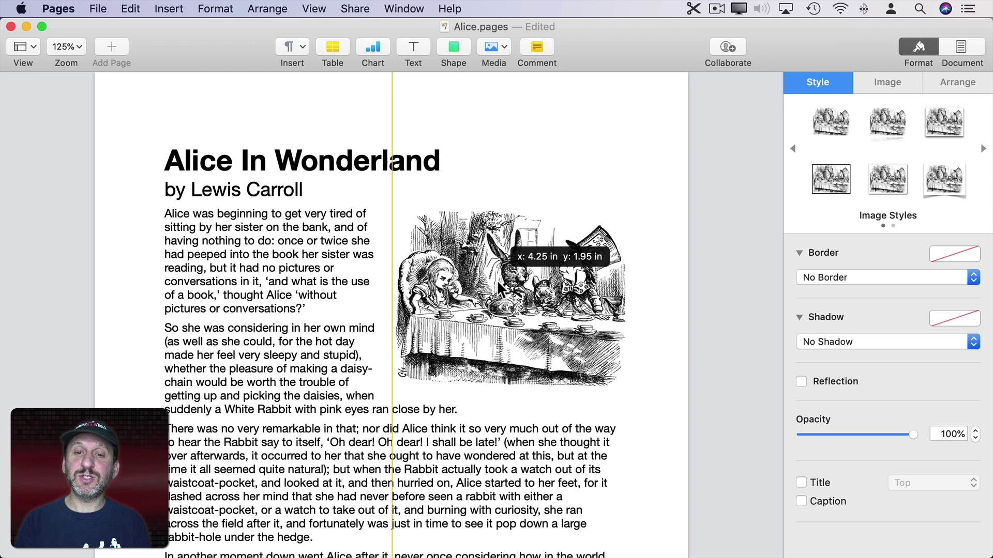
pyautogui.click(836, 279)
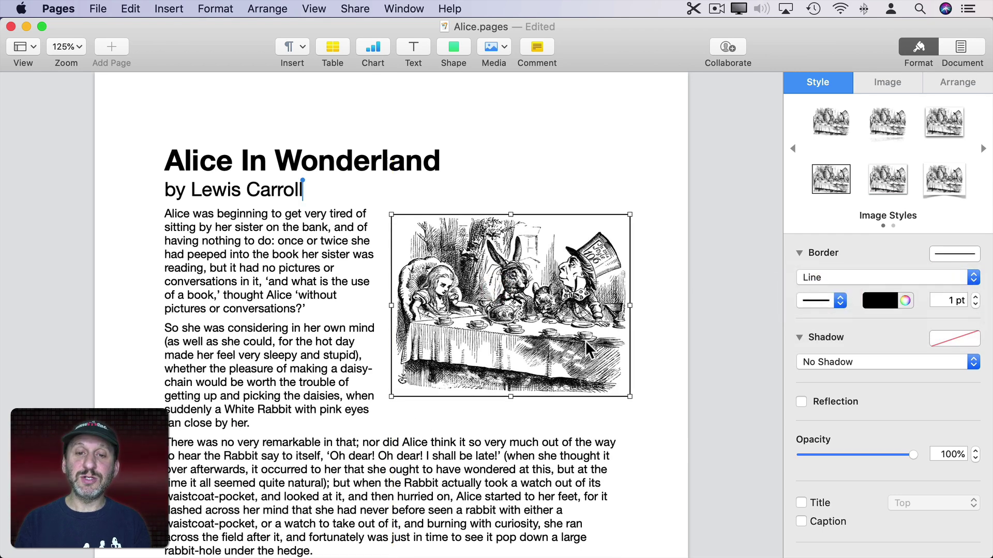
pyautogui.moveTo(586, 341); pyautogui.dragTo(550, 327)
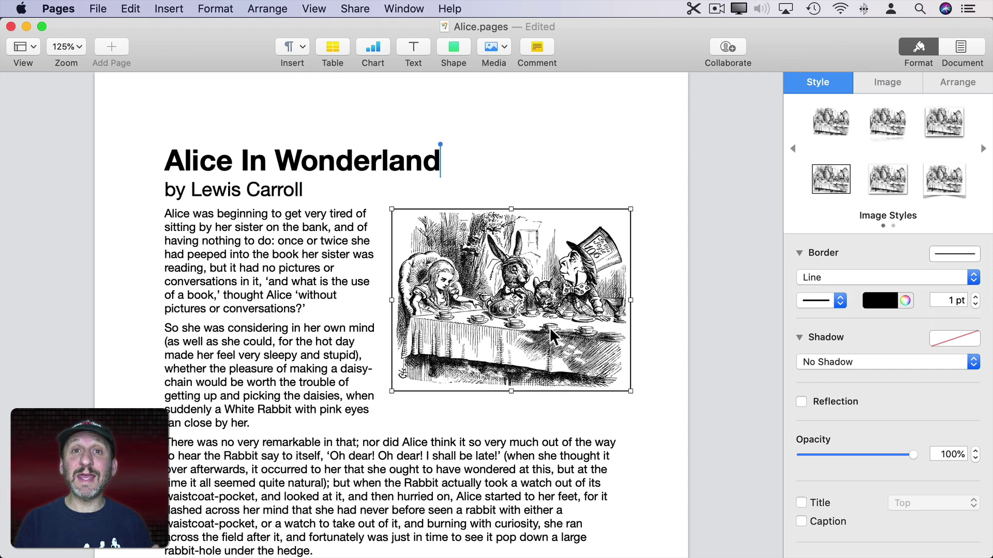
# Step: Add a text box, resize it to one line, move it, then delete it
pyautogui.click(412, 49)
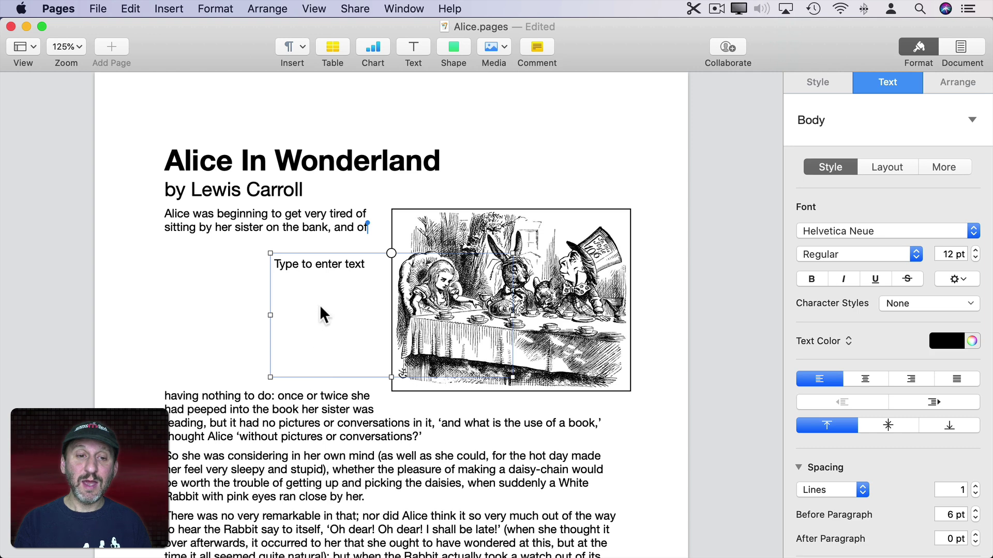
pyautogui.moveTo(321, 310)
pyautogui.mouseDown()
pyautogui.moveTo(432, 457)
pyautogui.moveTo(440, 441)
pyautogui.mouseUp()
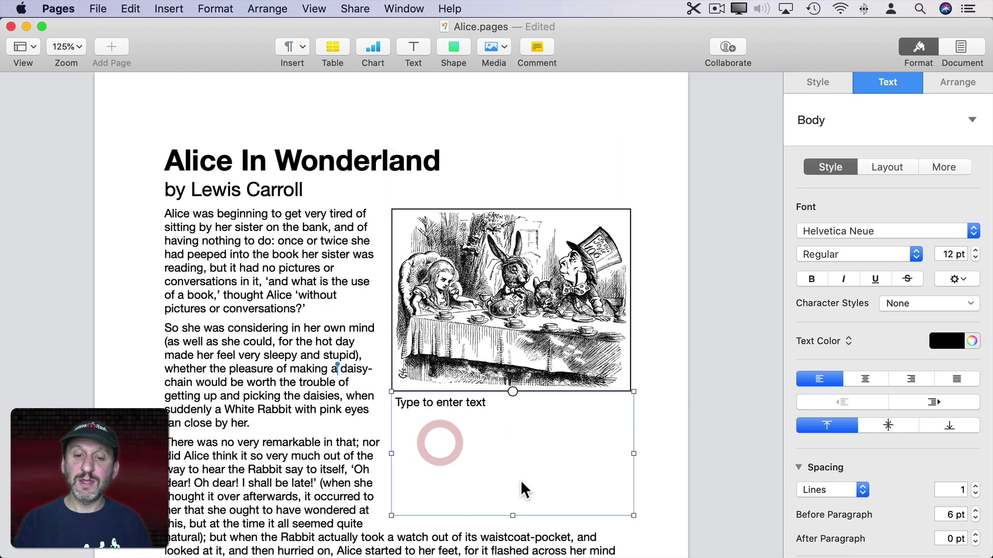
pyautogui.moveTo(513, 514); pyautogui.dragTo(512, 420)
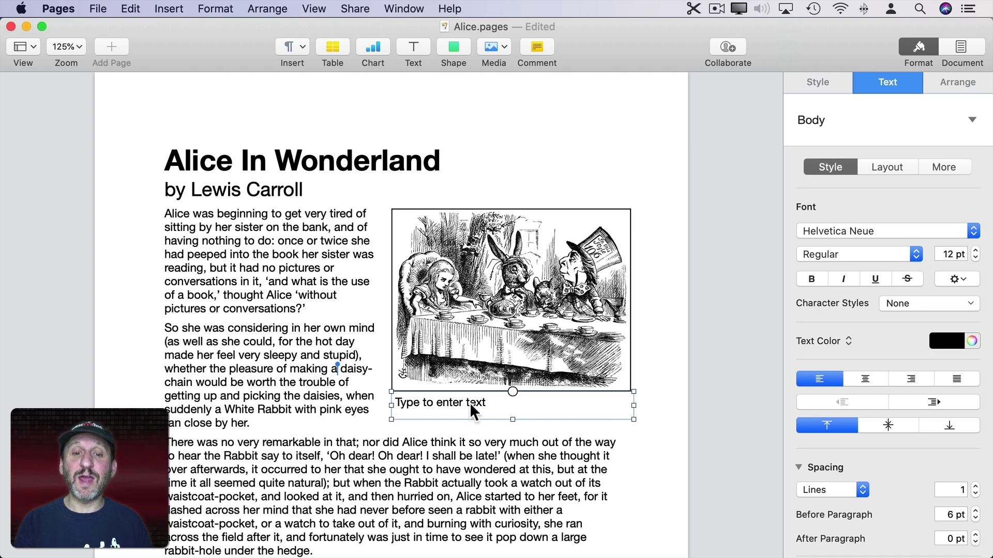
pyautogui.moveTo(469, 404); pyautogui.dragTo(472, 197)
pyautogui.press('Delete')
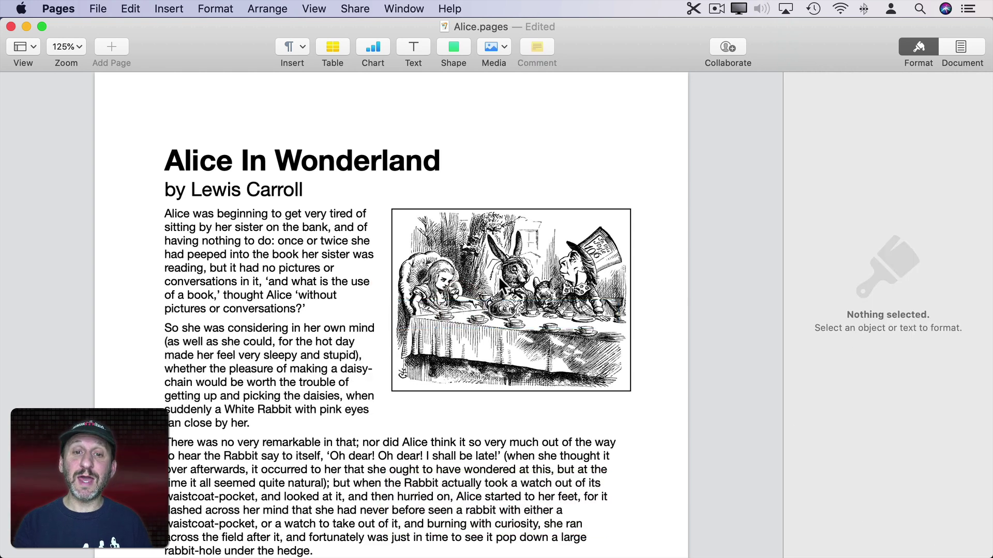
# Step: Turn on a caption below and a top title for the tea party illustration
pyautogui.click(435, 268)
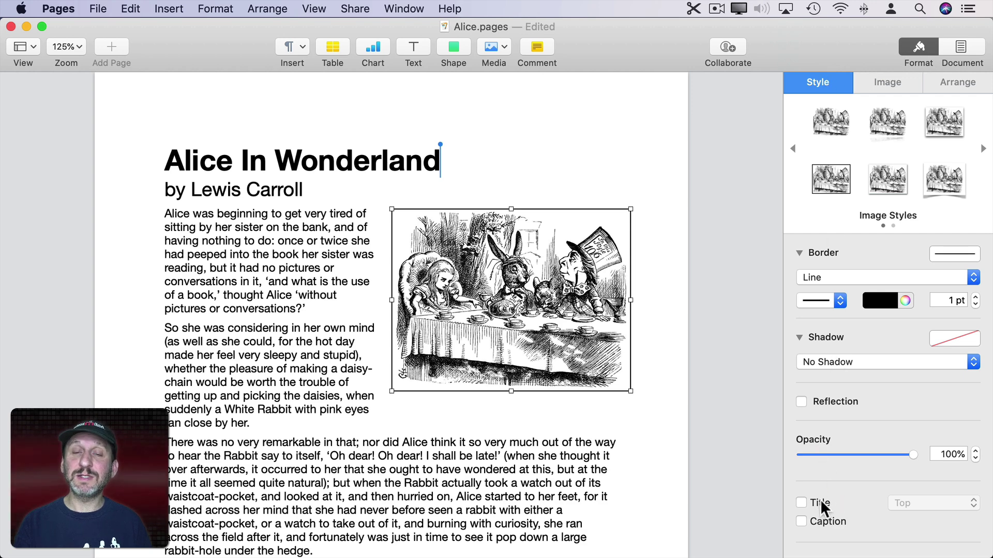
pyautogui.click(822, 521)
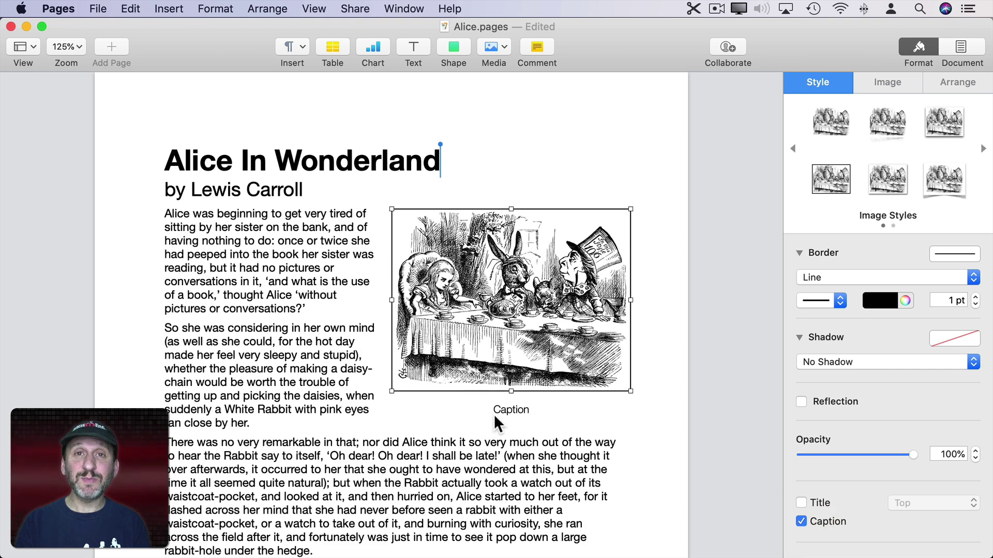
pyautogui.click(523, 411)
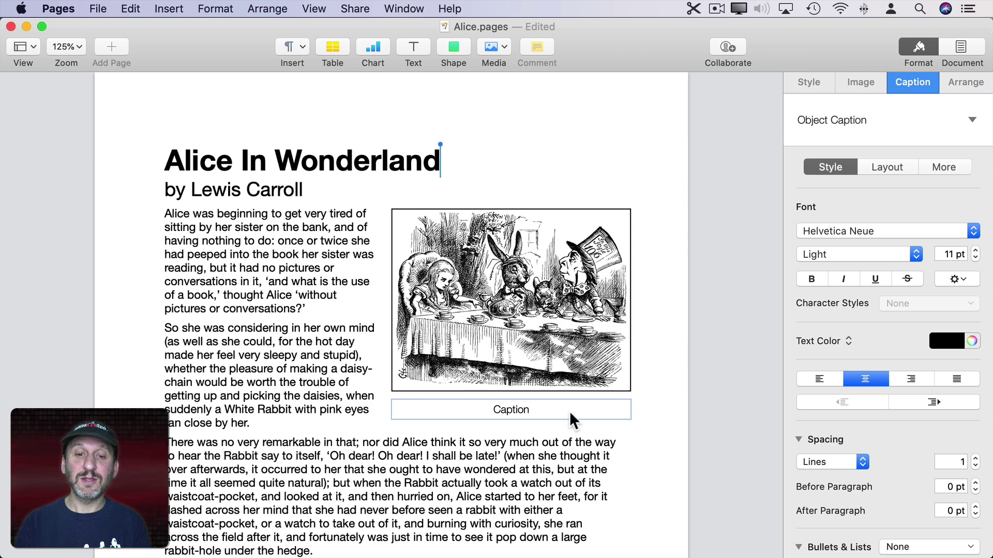
pyautogui.click(540, 347)
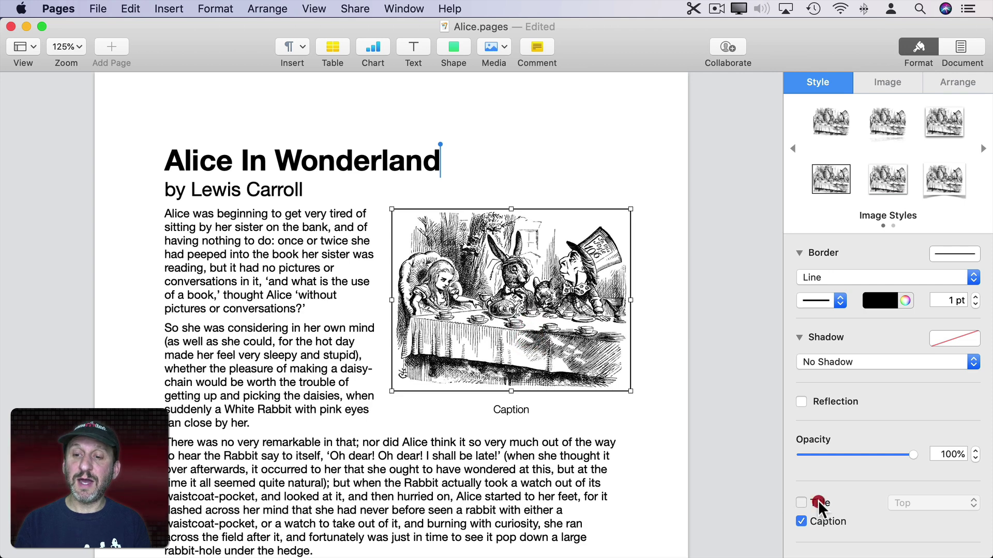
pyautogui.click(802, 503)
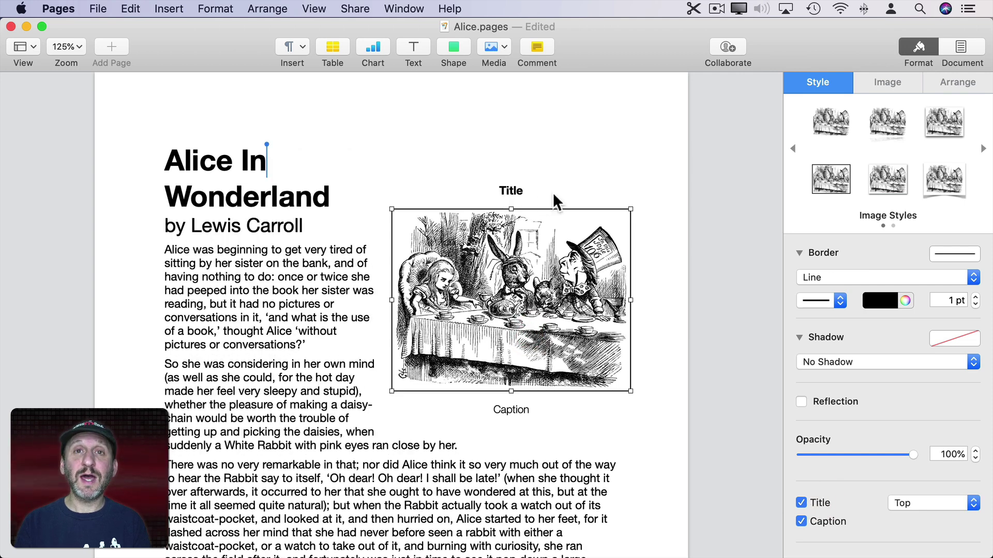
# Step: Select the title, caption and image in turn to view their formatting tabs
pyautogui.click(518, 190)
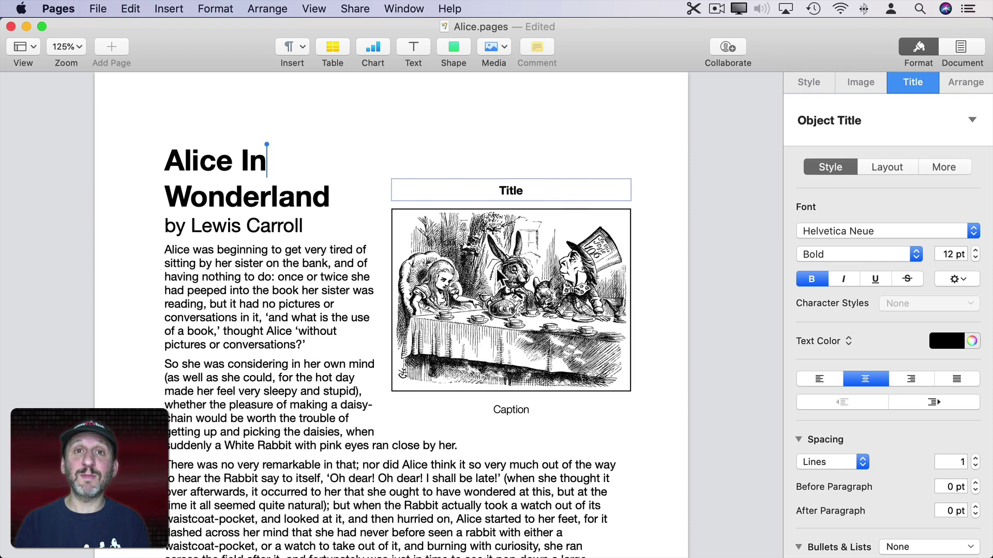
pyautogui.click(513, 406)
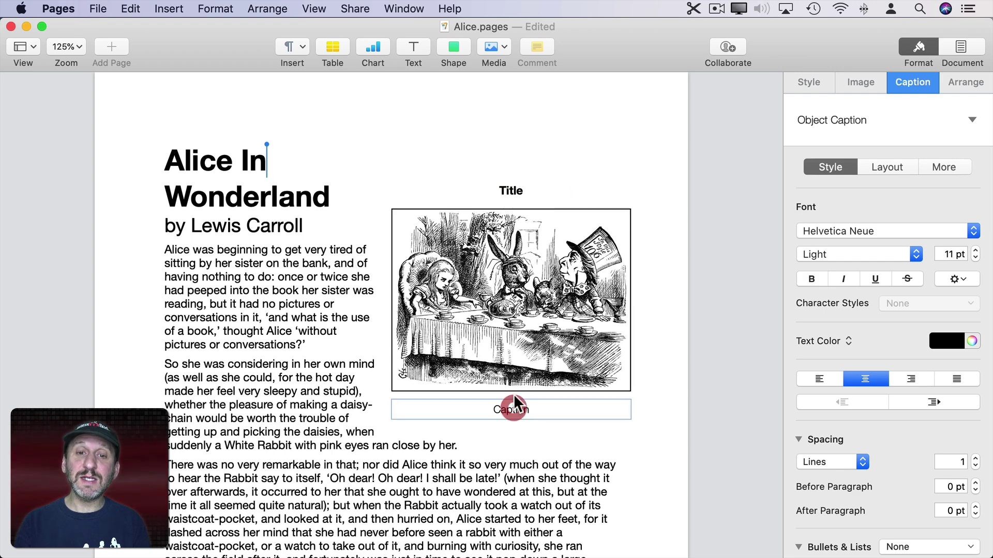
pyautogui.click(520, 192)
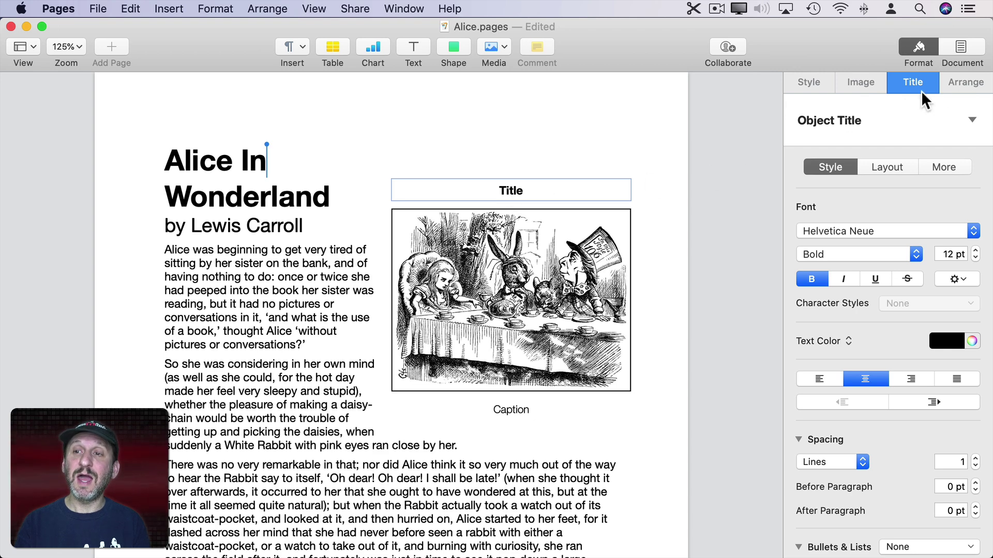
pyautogui.click(517, 411)
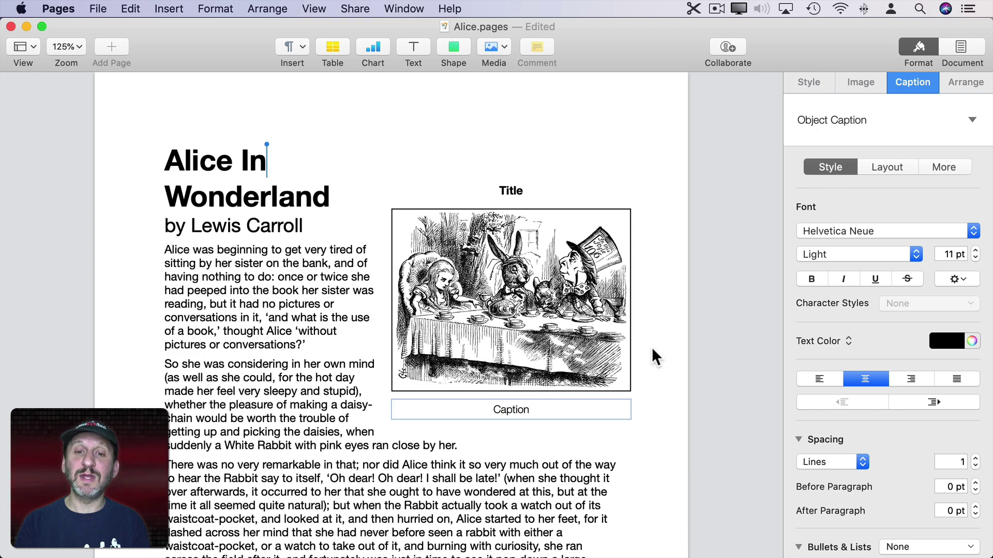
pyautogui.click(552, 287)
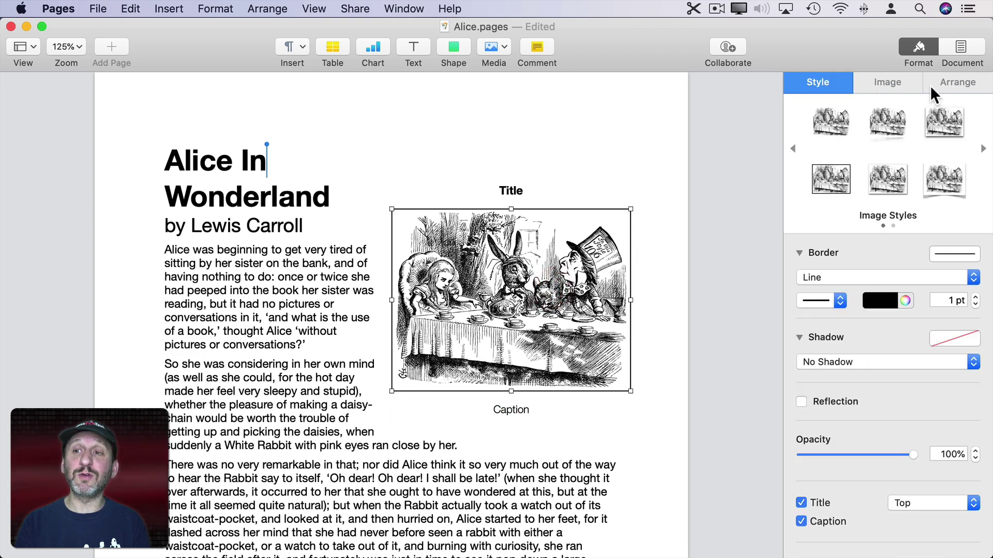
pyautogui.click(511, 192)
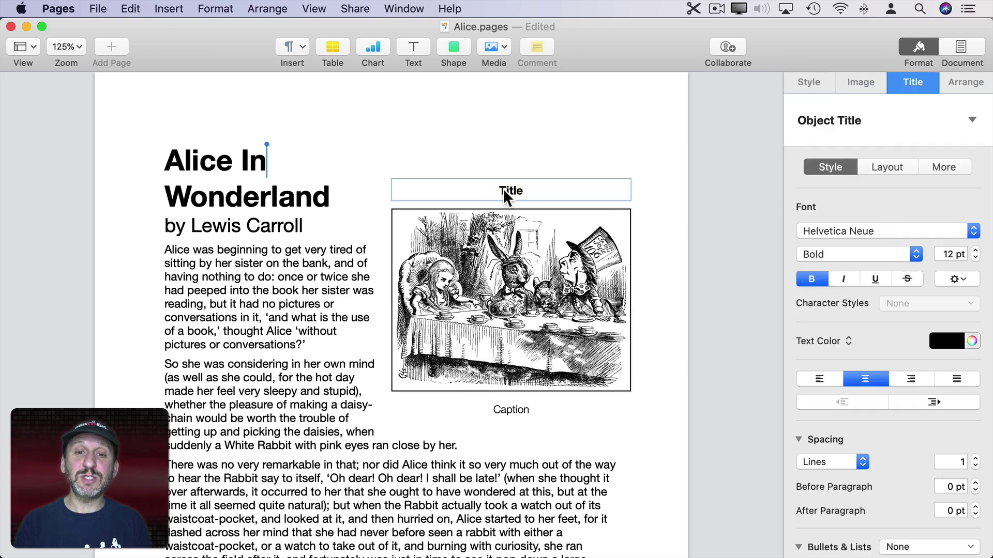
# Step: Title the illustration 'Alice With the Mad Hatter' and increase it to 13 pt
pyautogui.click(506, 194)
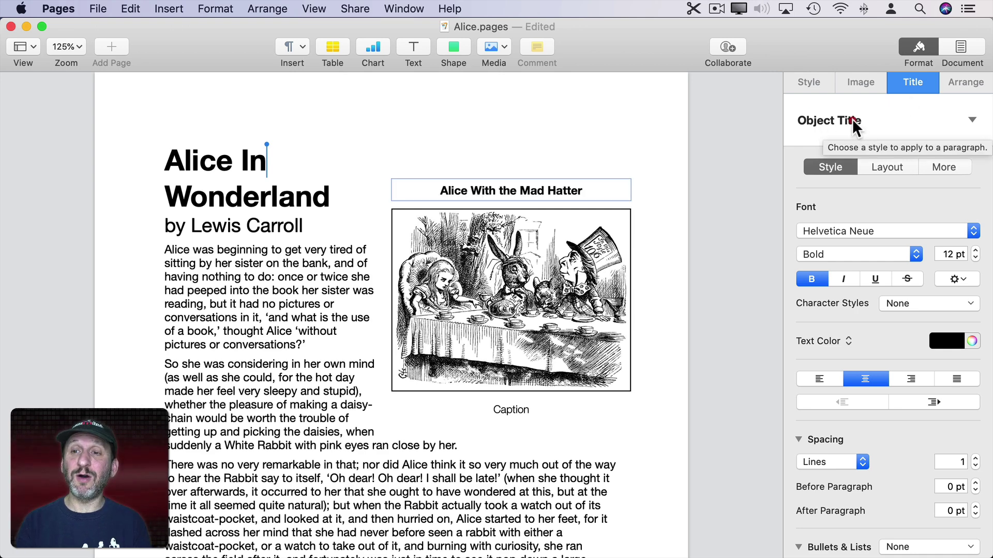
pyautogui.click(852, 119)
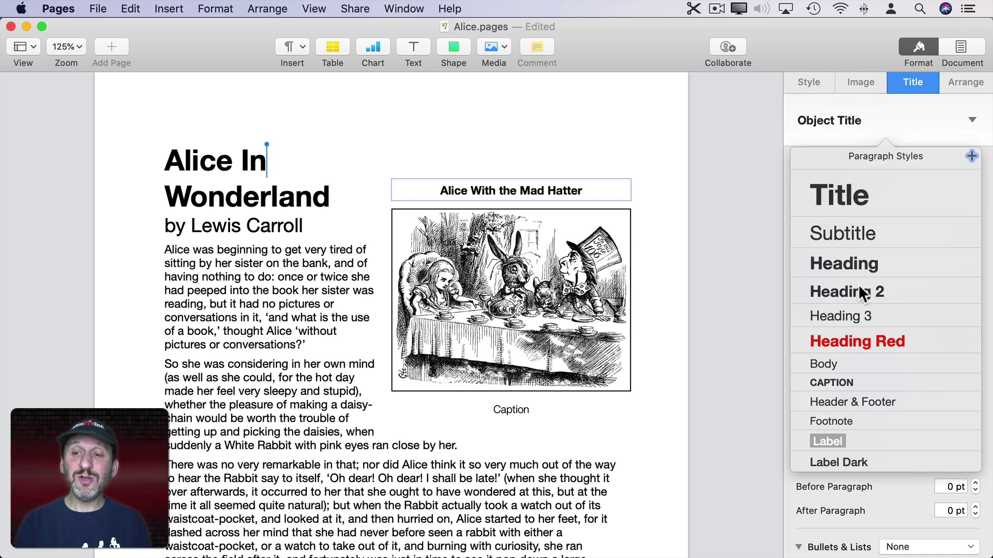
pyautogui.click(787, 103)
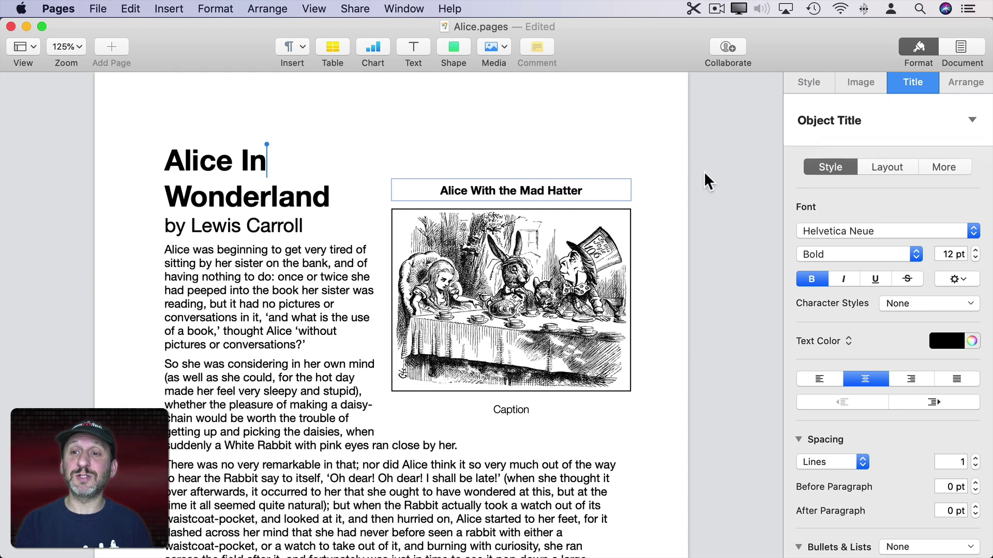
pyautogui.click(975, 250)
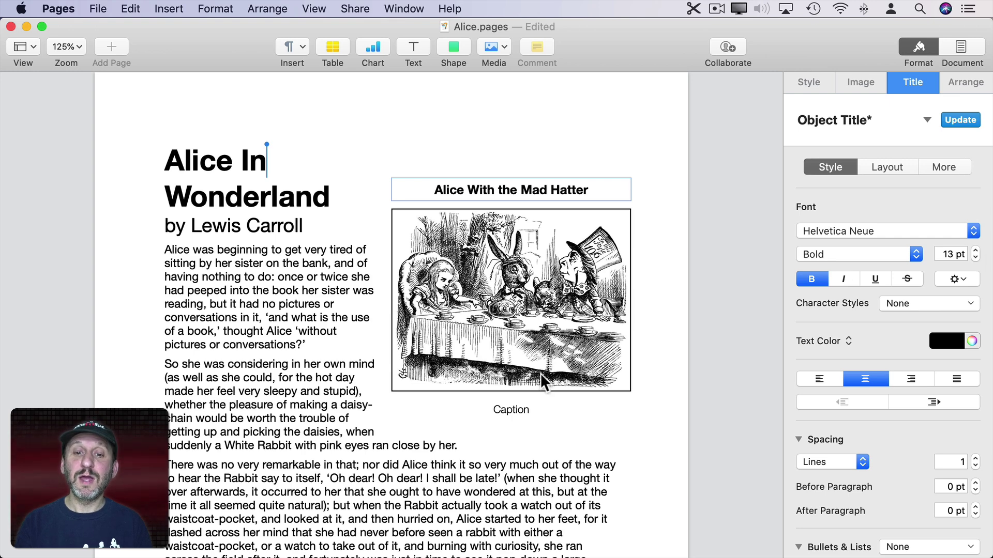
# Step: Make the caption 'From the Original Book' italic, 10 pt and right-aligned
pyautogui.click(513, 408)
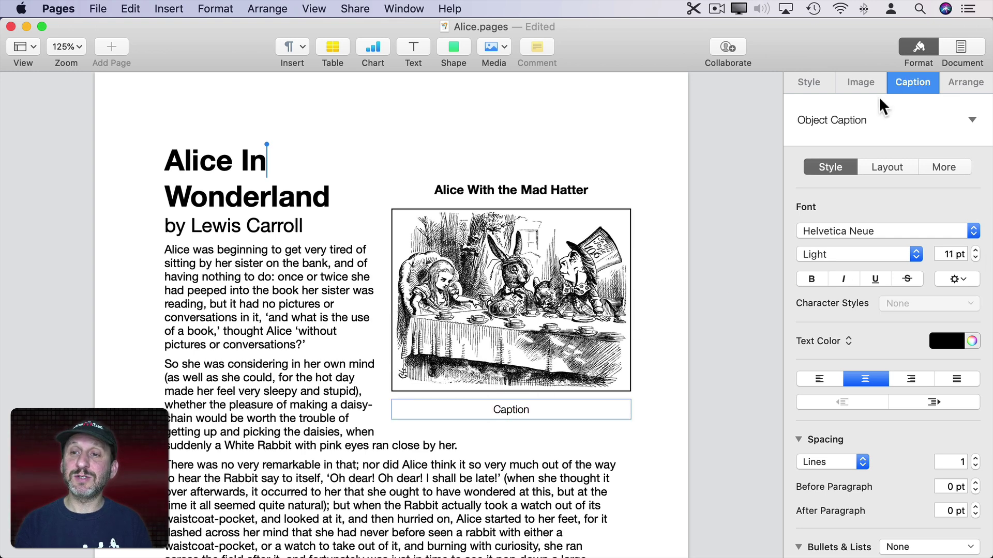
pyautogui.click(843, 278)
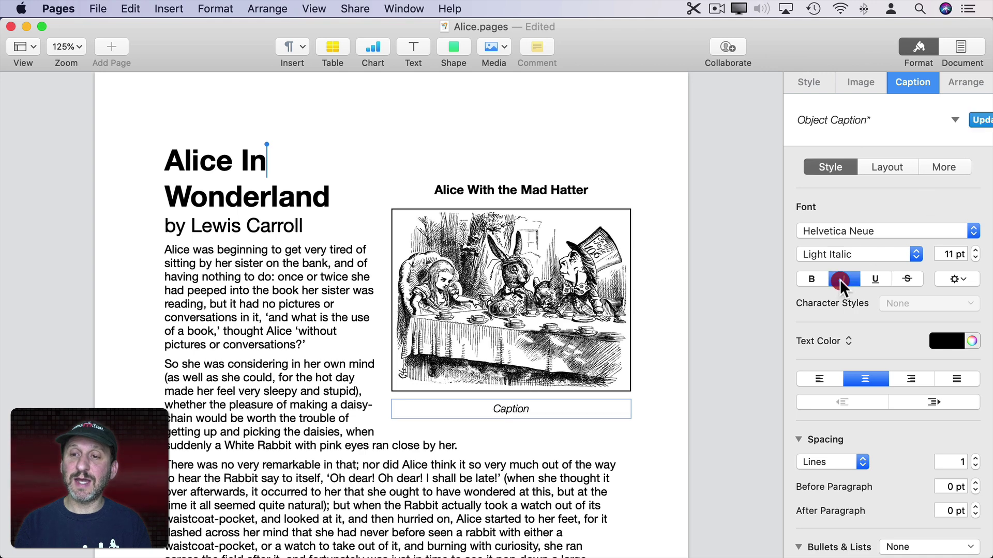
pyautogui.click(976, 259)
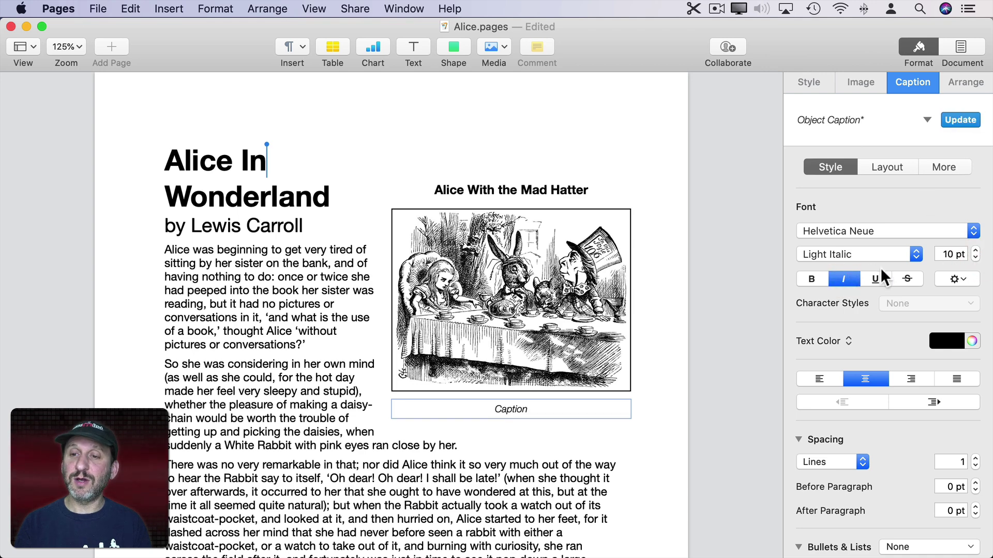
pyautogui.click(911, 378)
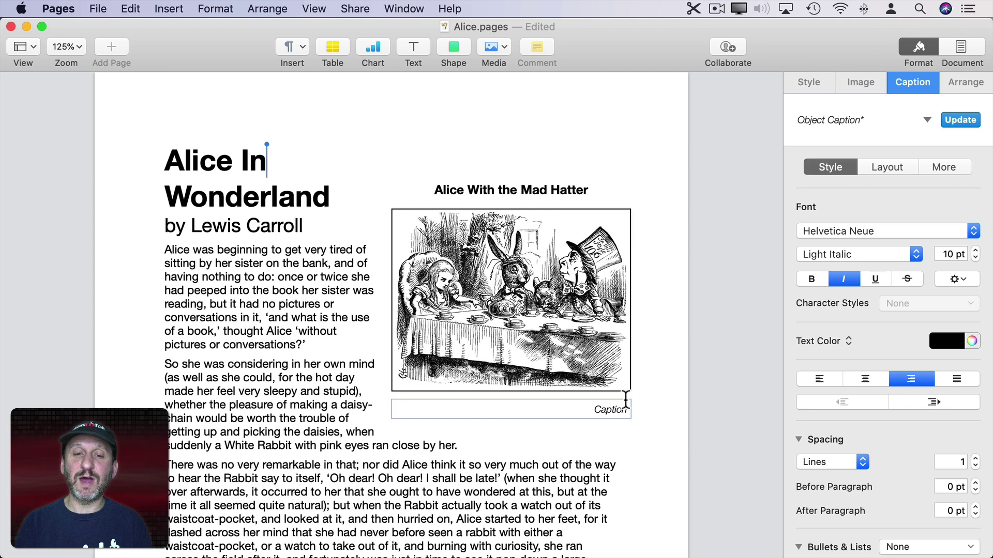
pyautogui.press('Escape')
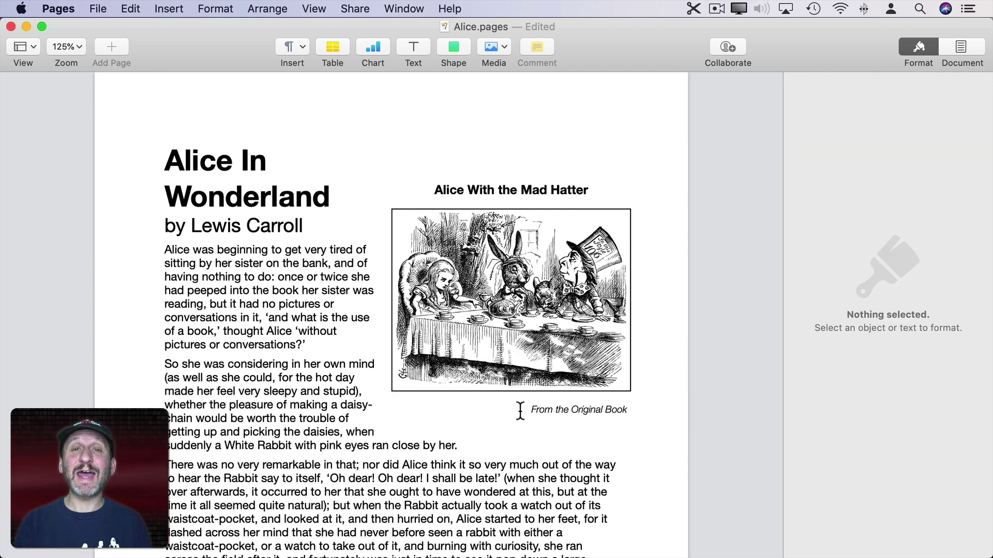
# Step: Move the illustration's title to Bottom, undo back to Top, and select the title
pyautogui.click(531, 305)
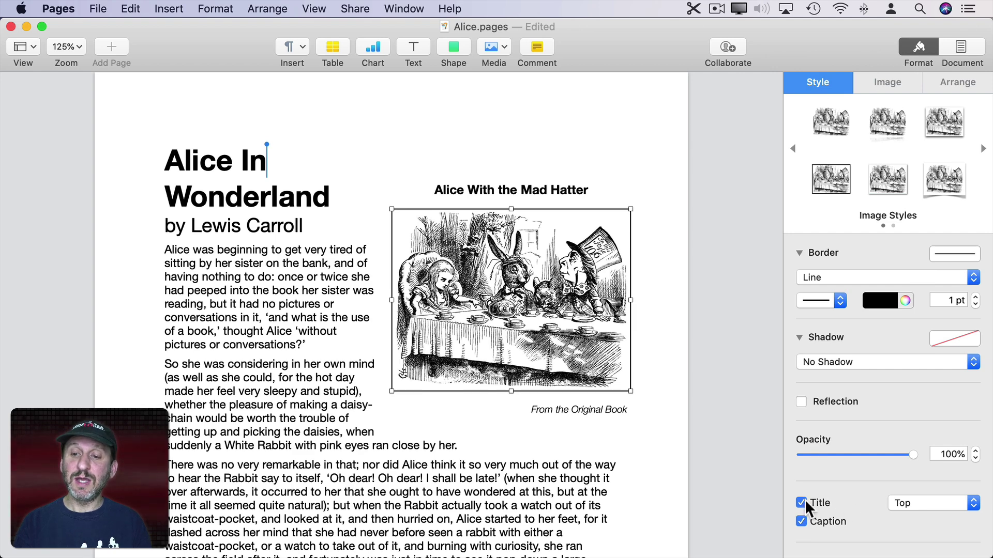
pyautogui.click(922, 502)
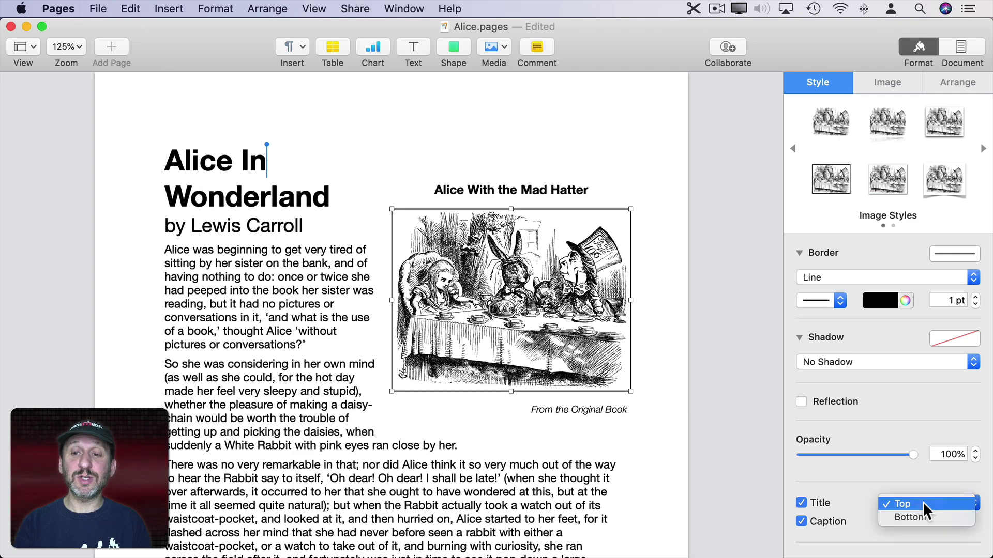
pyautogui.click(921, 515)
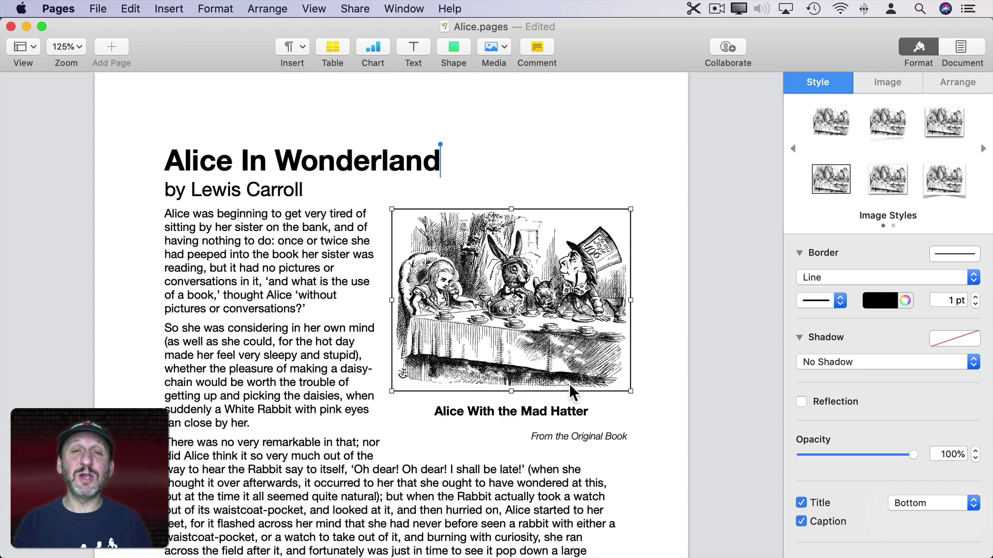
pyautogui.press('super+z')
pyautogui.click(488, 189)
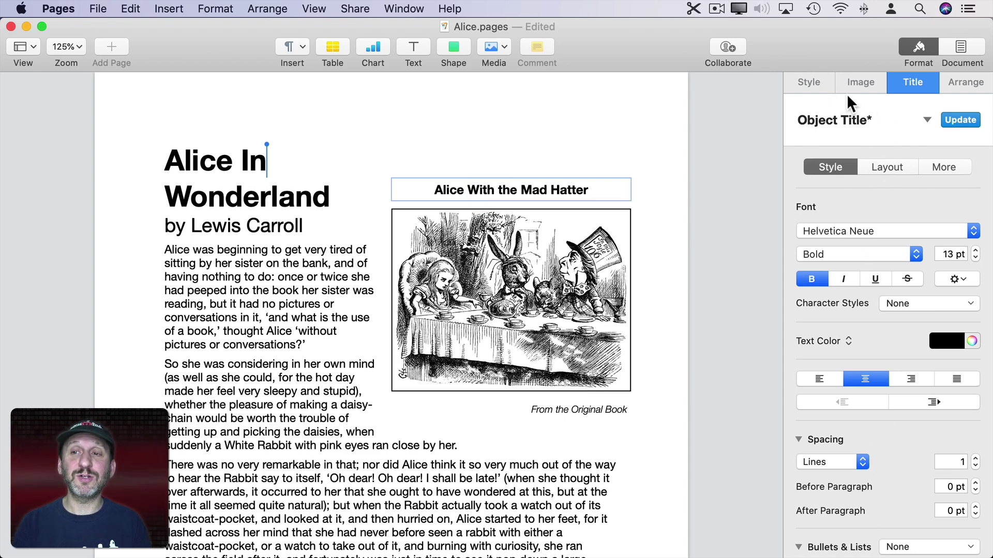
# Step: Lower the title's Text Inset under Layout, then restore the original value
pyautogui.click(886, 167)
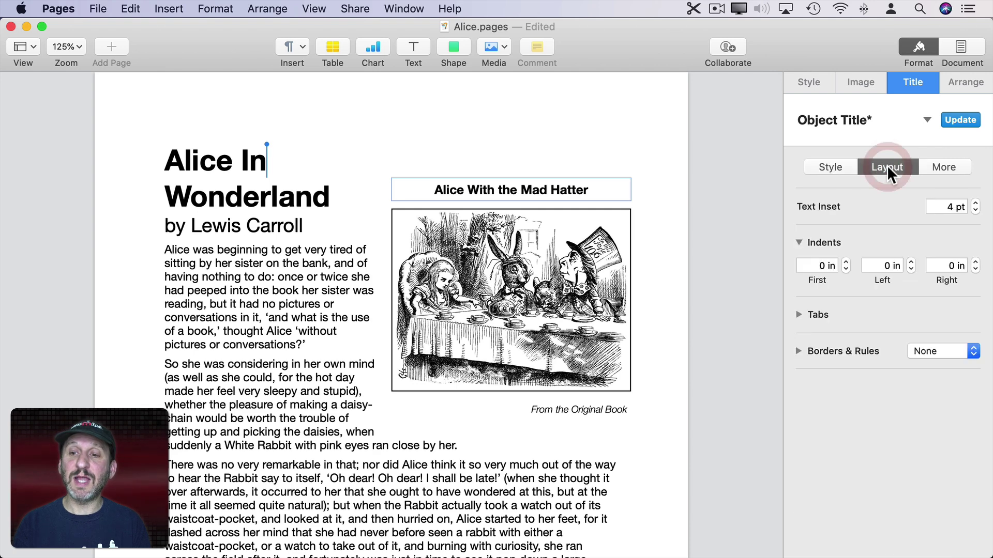
pyautogui.click(975, 211)
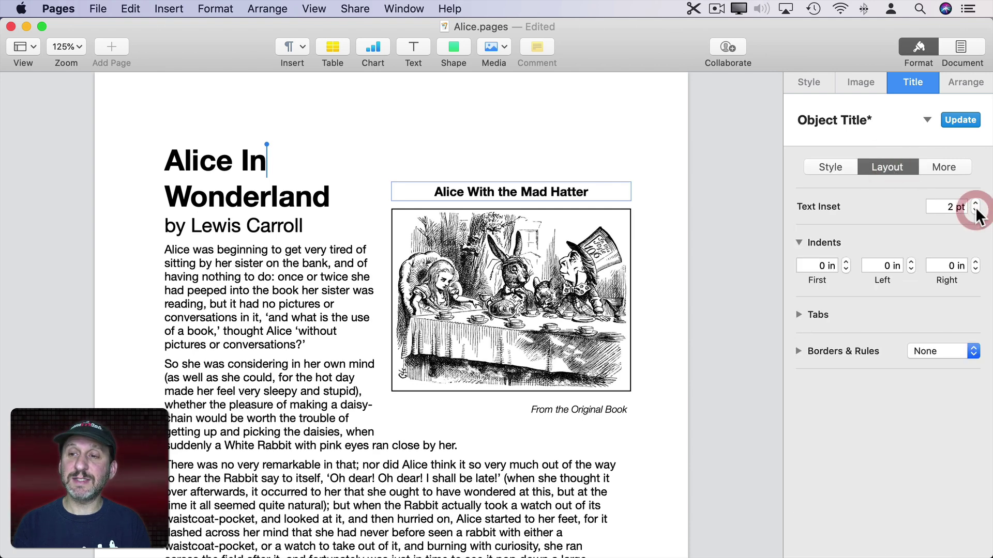
pyautogui.click(975, 203)
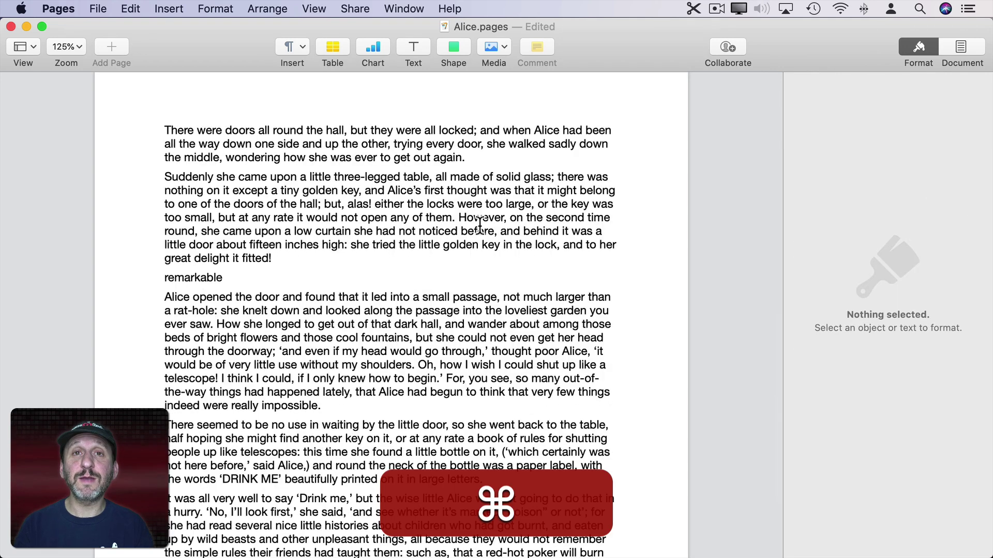
# Step: Paste the Cheshire Cat picture at the page's top right with a line border
pyautogui.press('super+v')
pyautogui.moveTo(465, 256); pyautogui.dragTo(500, 185)
pyautogui.scroll(-2, 650, 220)
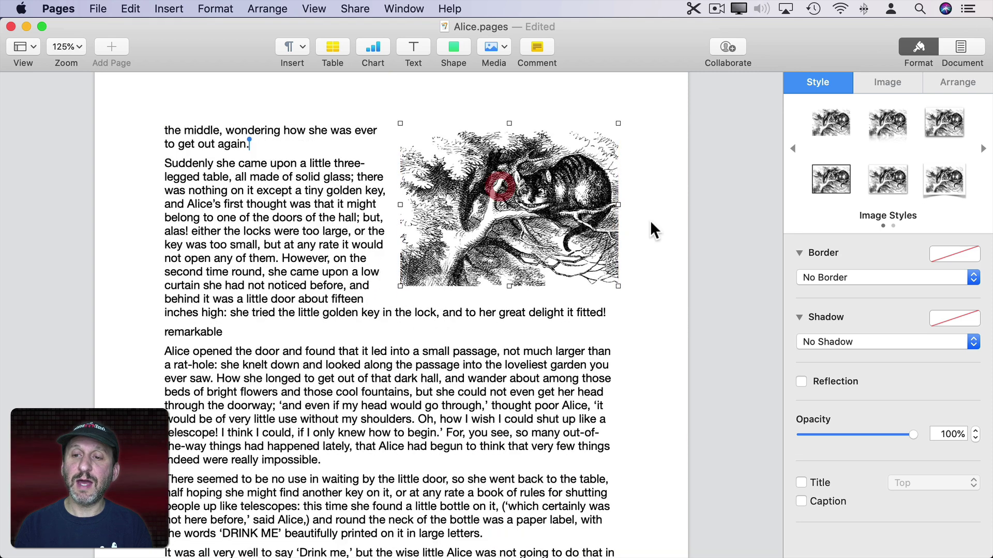
pyautogui.click(885, 277)
pyautogui.click(861, 290)
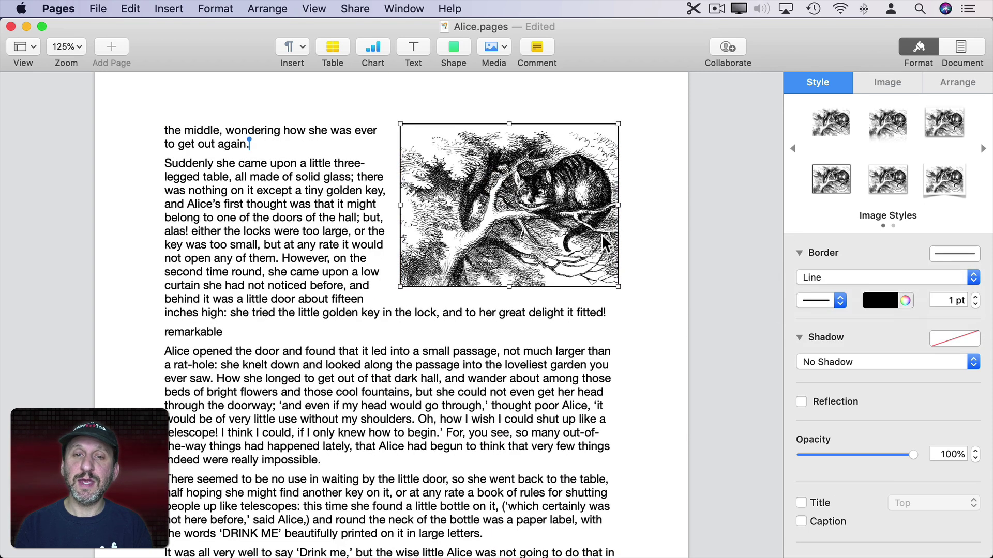
# Step: Show the picture's title and caption, make the caption grey, and update the caption style
pyautogui.click(801, 502)
pyautogui.click(801, 521)
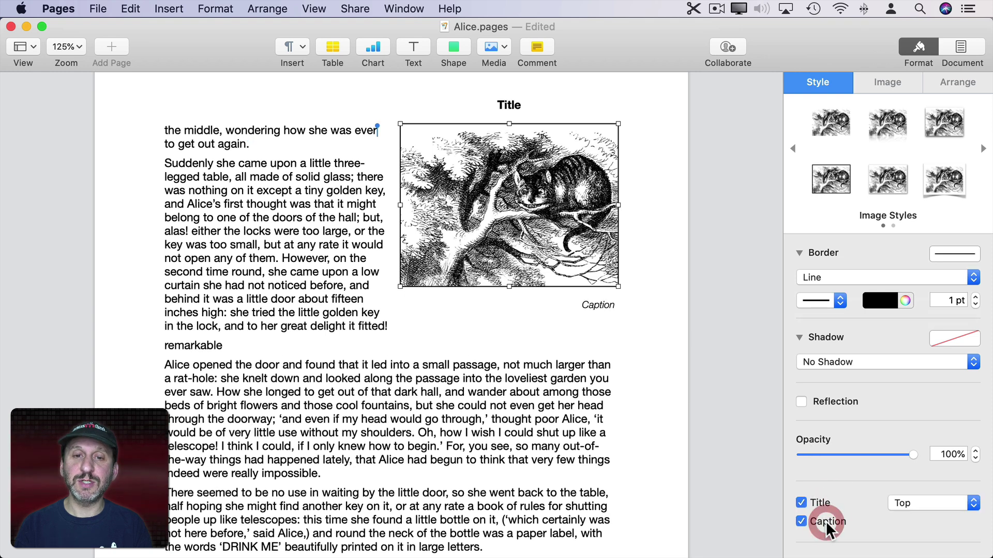
pyautogui.click(513, 106)
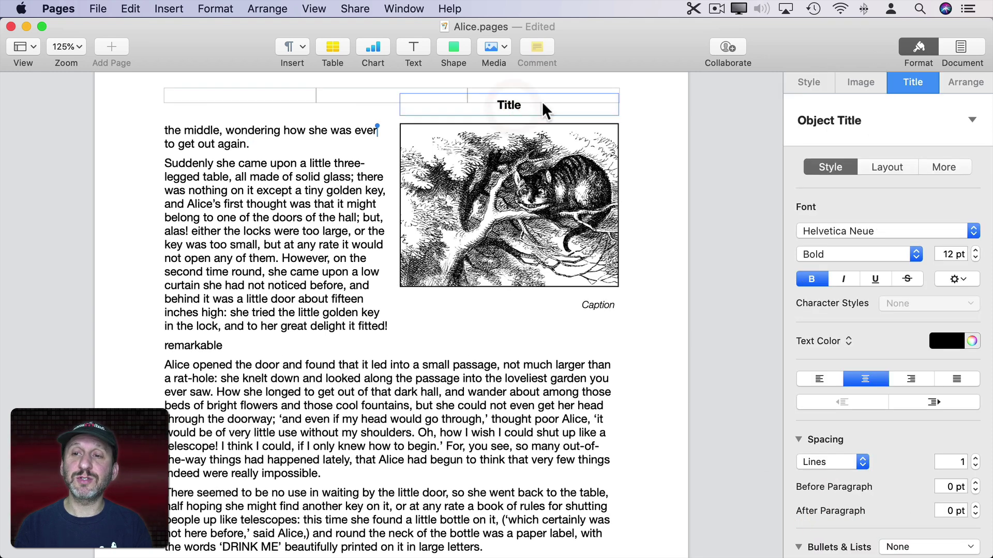
pyautogui.click(592, 305)
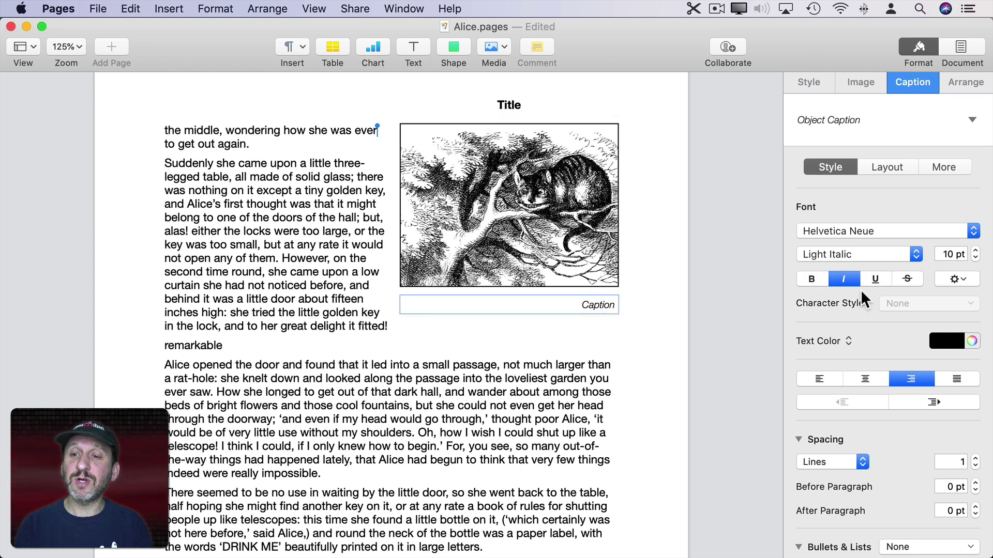
pyautogui.click(948, 339)
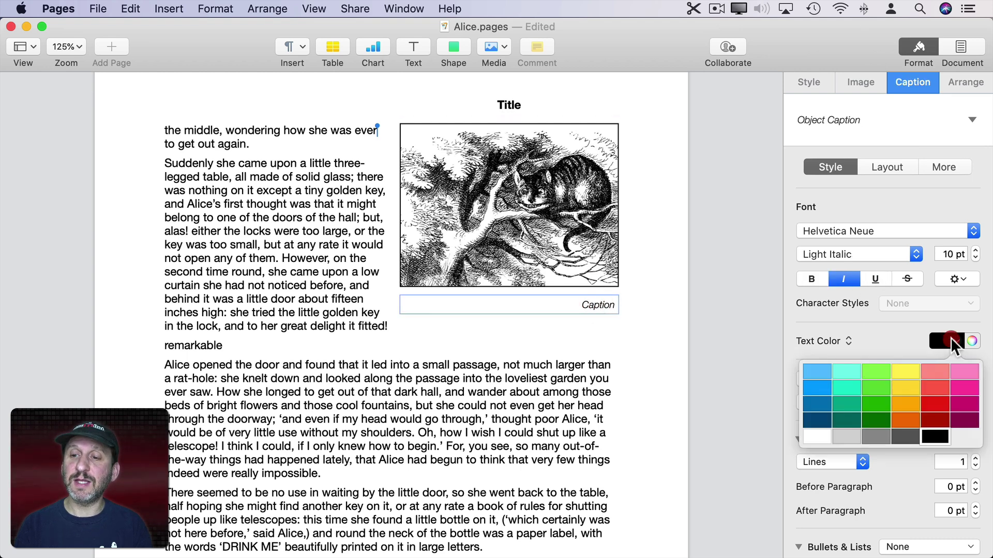
pyautogui.click(873, 436)
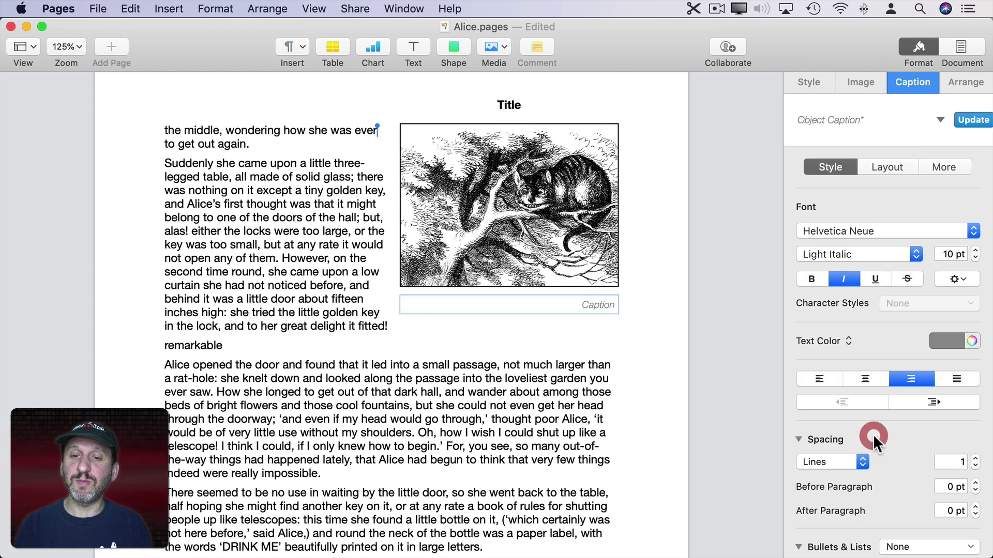
pyautogui.click(958, 117)
pyautogui.scroll(10, 599, 275)
pyautogui.scroll(10, 599, 275)
pyautogui.scroll(10, 599, 275)
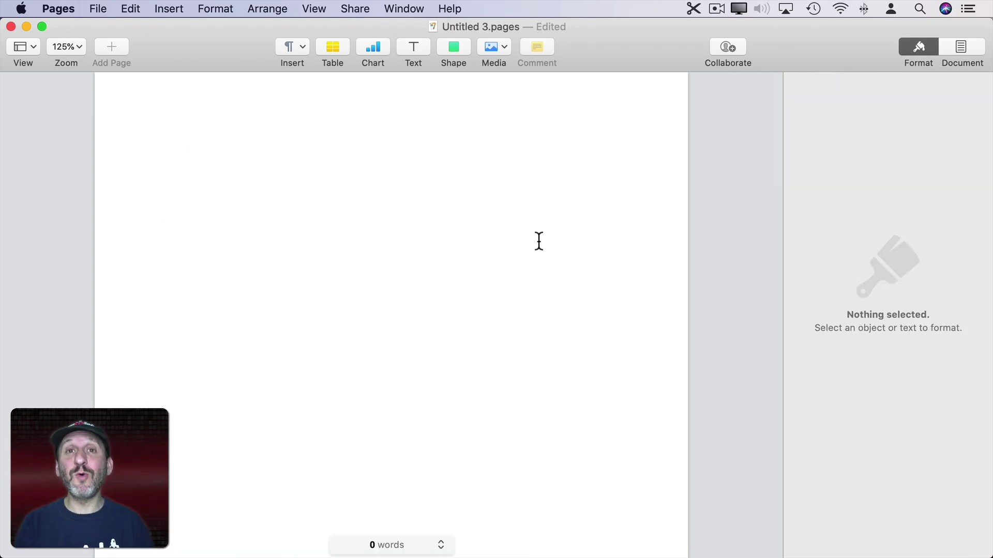
pyautogui.click(454, 46)
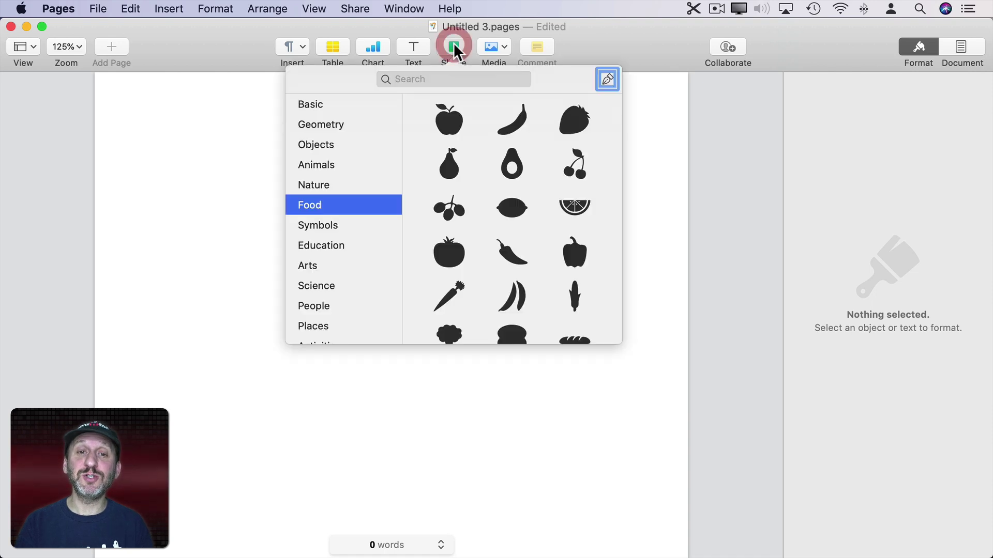
pyautogui.click(453, 121)
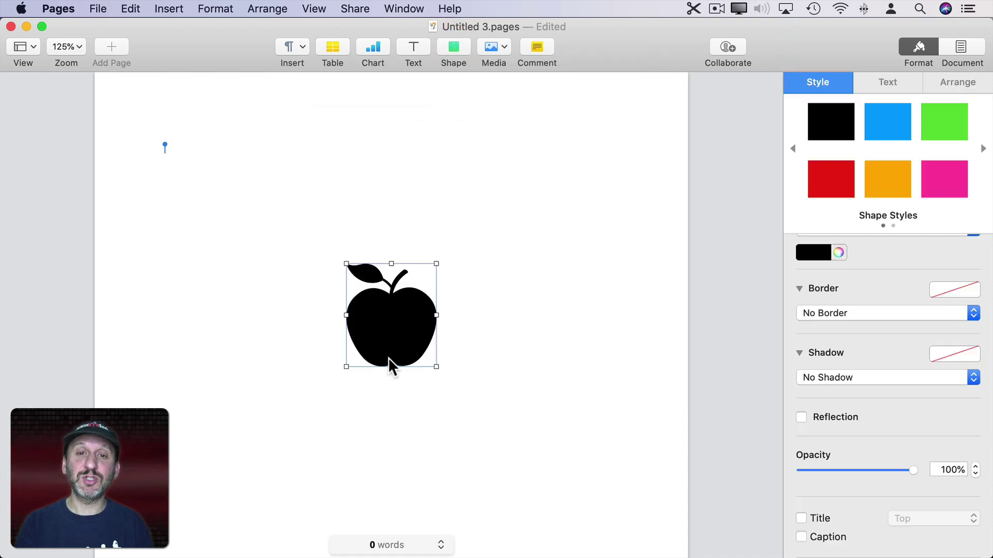
pyautogui.click(820, 518)
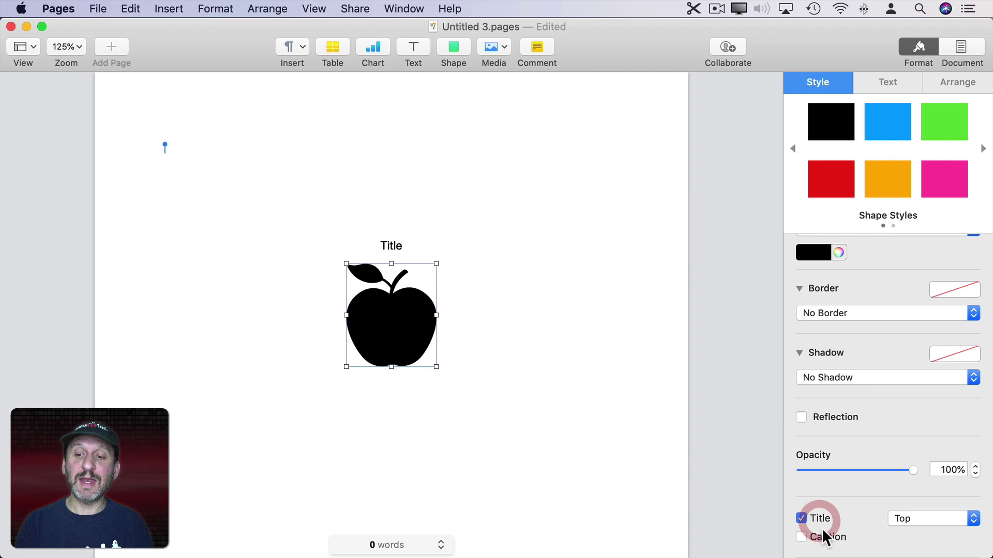
pyautogui.click(823, 535)
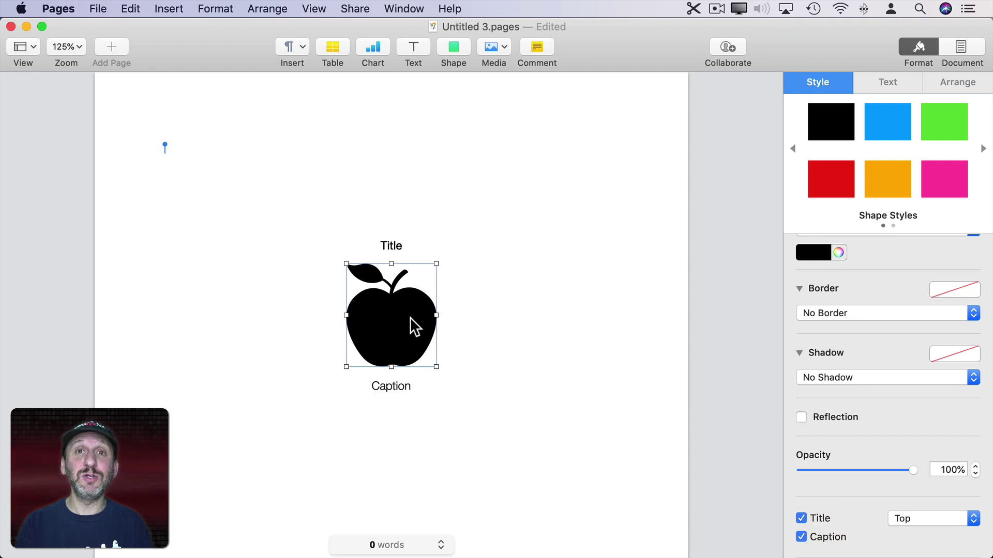
pyautogui.press('Delete')
# Step: Draw a five-point pen-tool outline shape and enable its title and caption
pyautogui.click(453, 47)
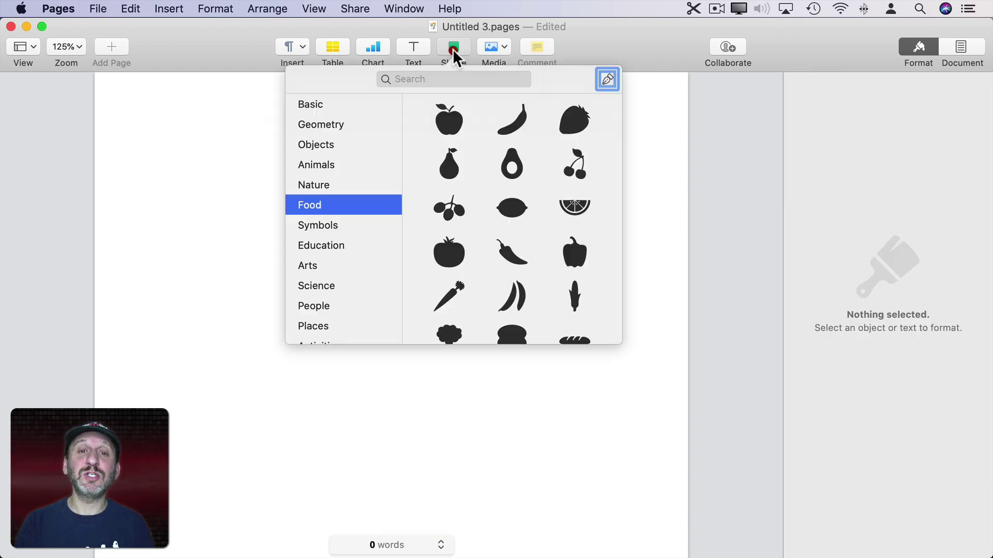
pyautogui.click(607, 80)
pyautogui.click(375, 168)
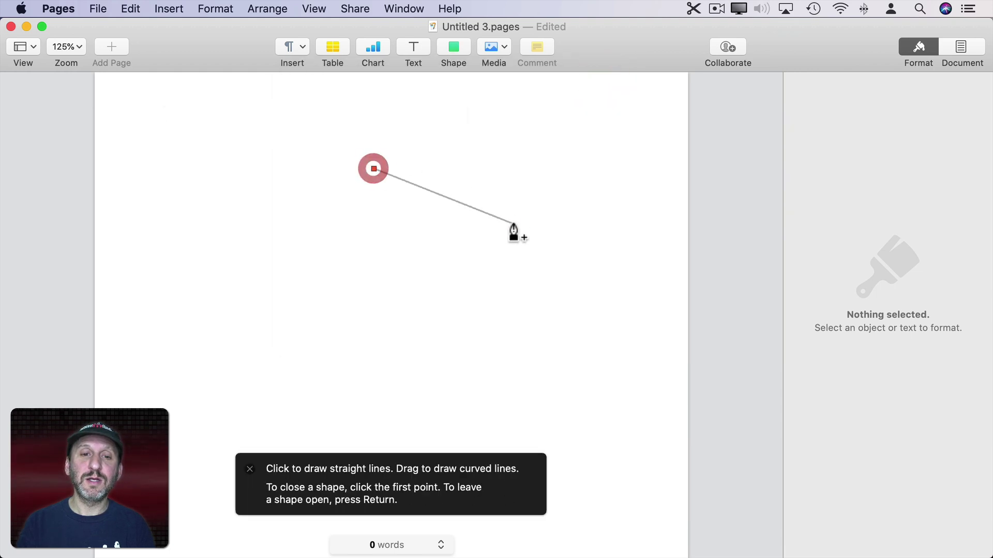
pyautogui.click(515, 226)
pyautogui.click(375, 318)
pyautogui.click(308, 267)
pyautogui.click(324, 175)
pyautogui.click(376, 169)
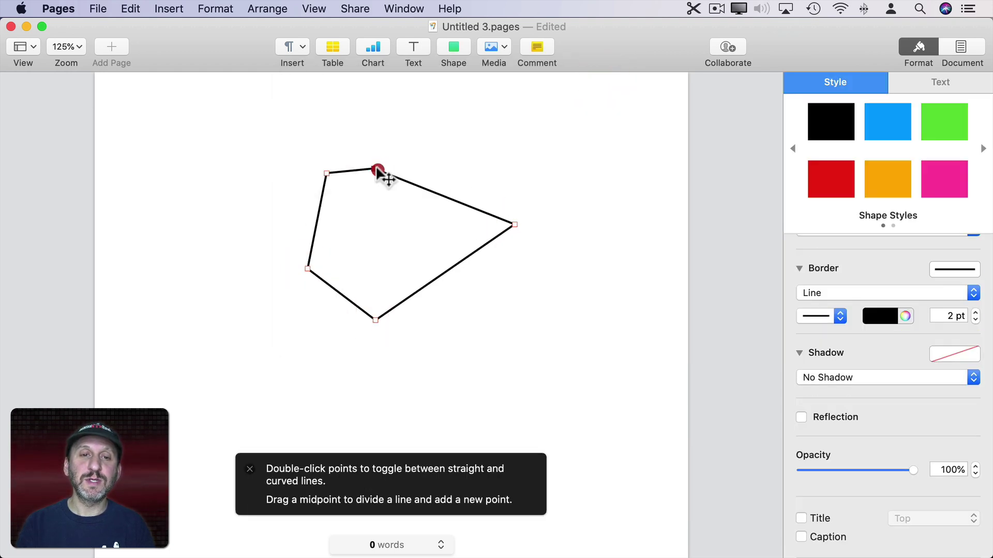
pyautogui.press('Escape')
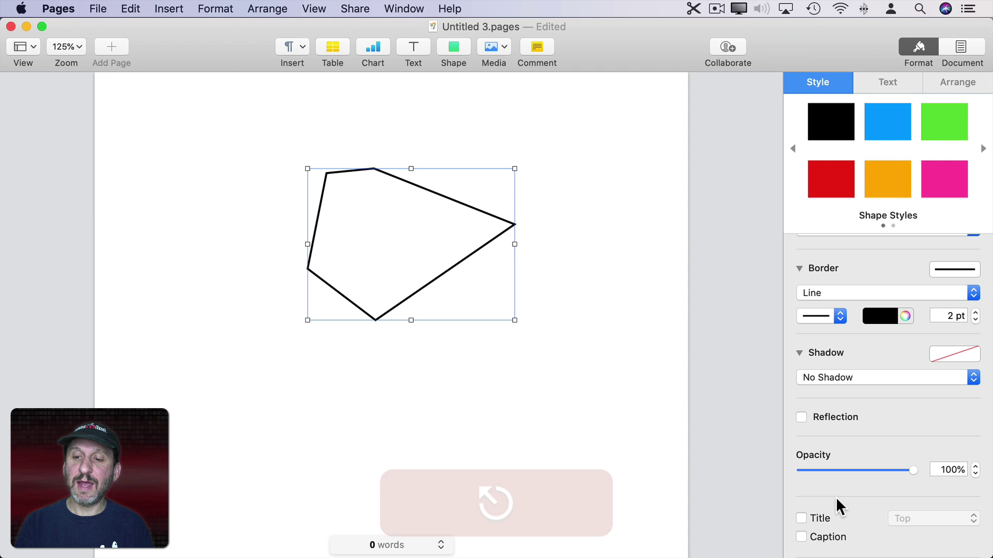
pyautogui.click(827, 536)
pyautogui.click(820, 518)
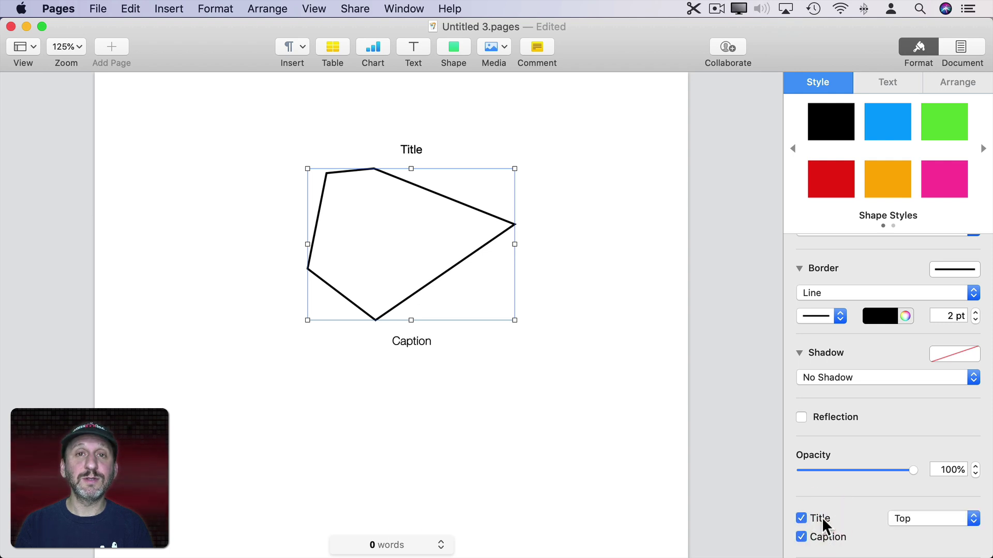
# Step: Insert a basic table, show its Table 1 title and caption, then delete it
pyautogui.click(333, 48)
pyautogui.click(287, 104)
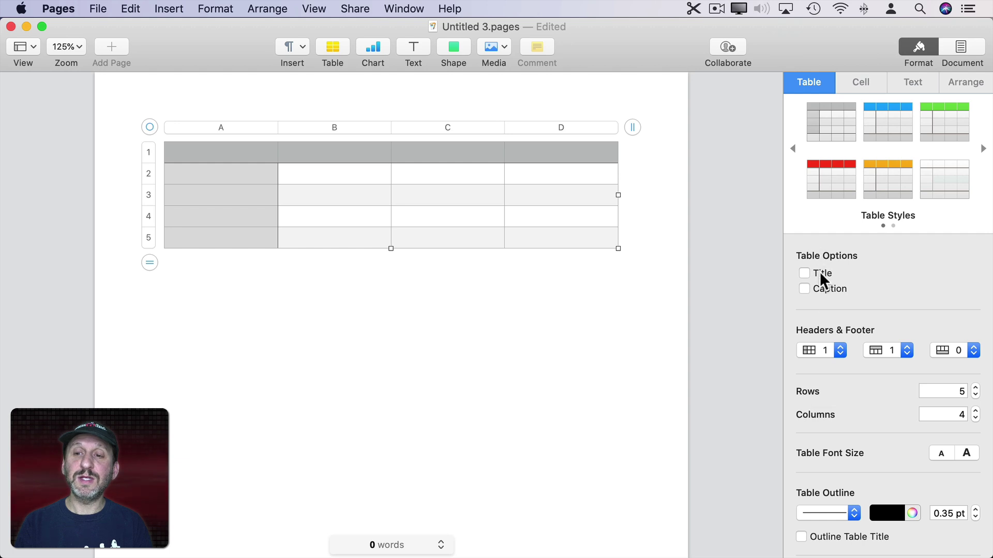
pyautogui.click(804, 273)
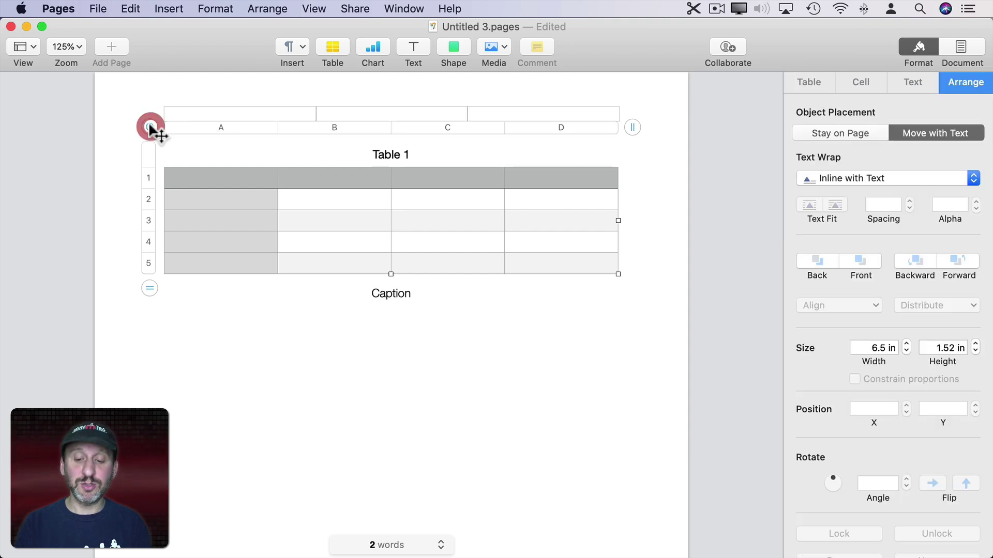
pyautogui.press('BackSpace')
# Step: Insert a 2D column chart, show its title and caption, then delete it
pyautogui.click(372, 48)
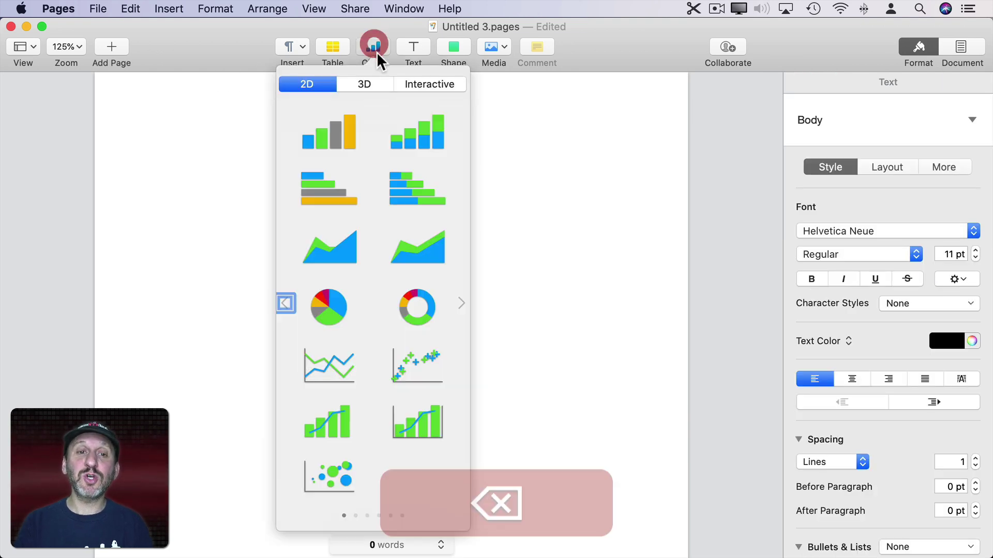
pyautogui.click(338, 131)
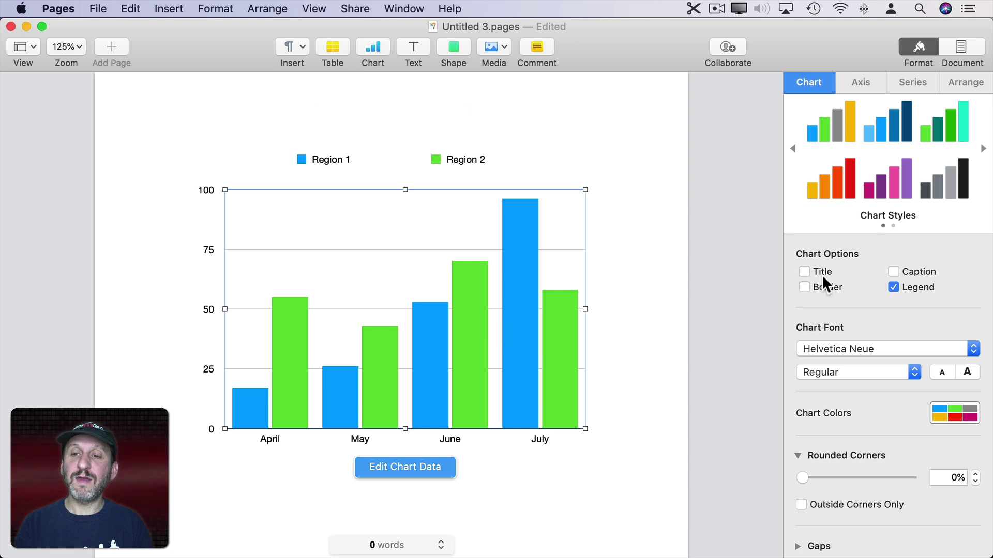
pyautogui.click(804, 272)
pyautogui.click(893, 271)
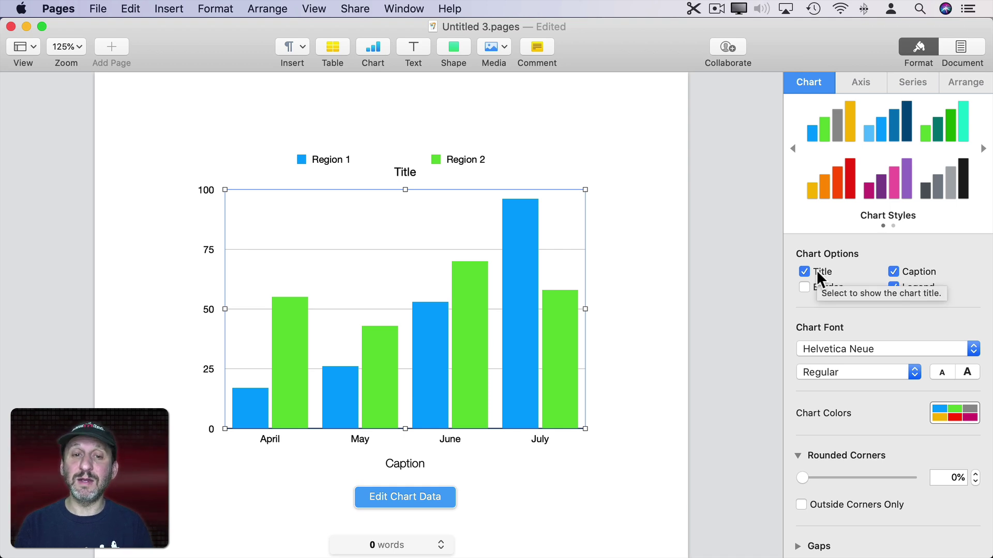
pyautogui.click(521, 221)
pyautogui.press('BackSpace')
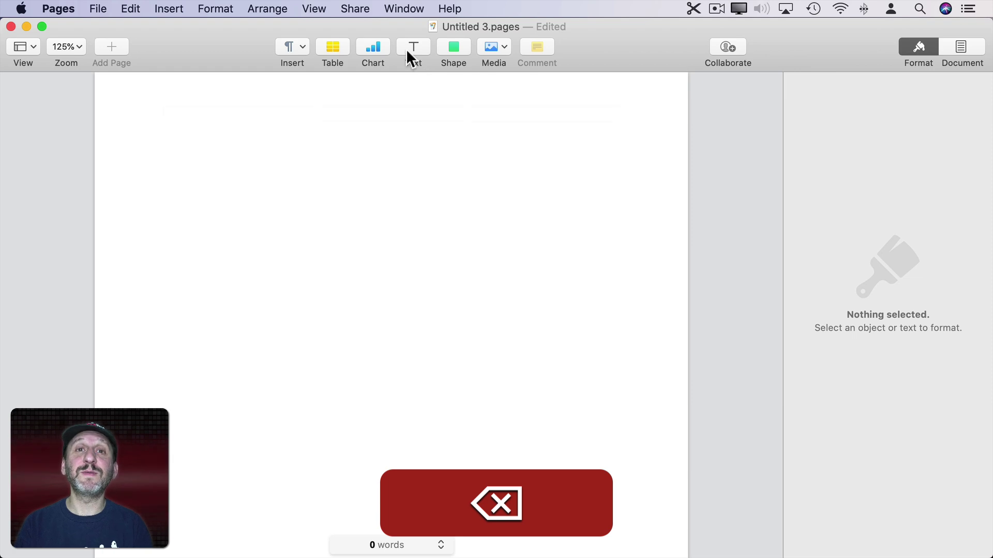
# Step: Insert a donut chart and show its title at Top
pyautogui.click(372, 49)
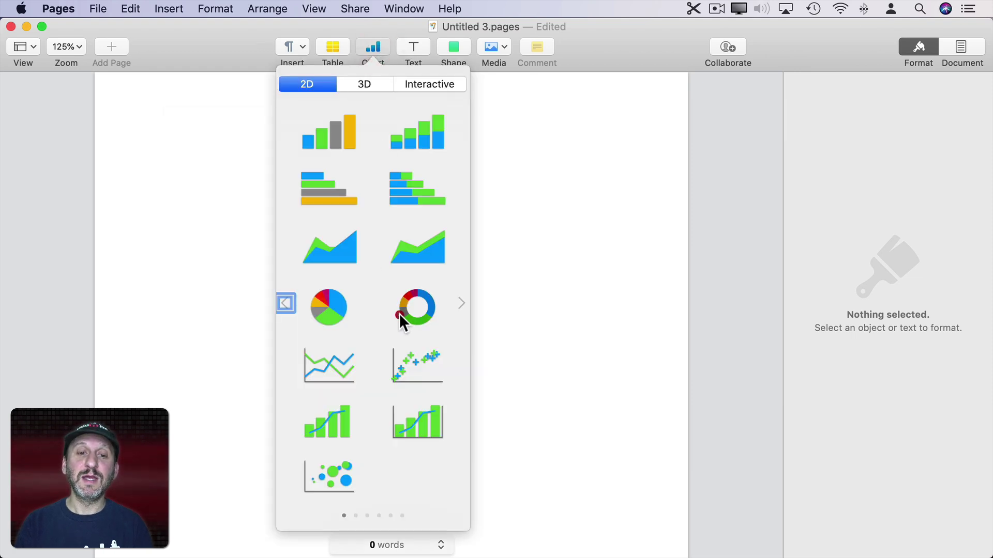
pyautogui.click(415, 307)
pyautogui.click(804, 272)
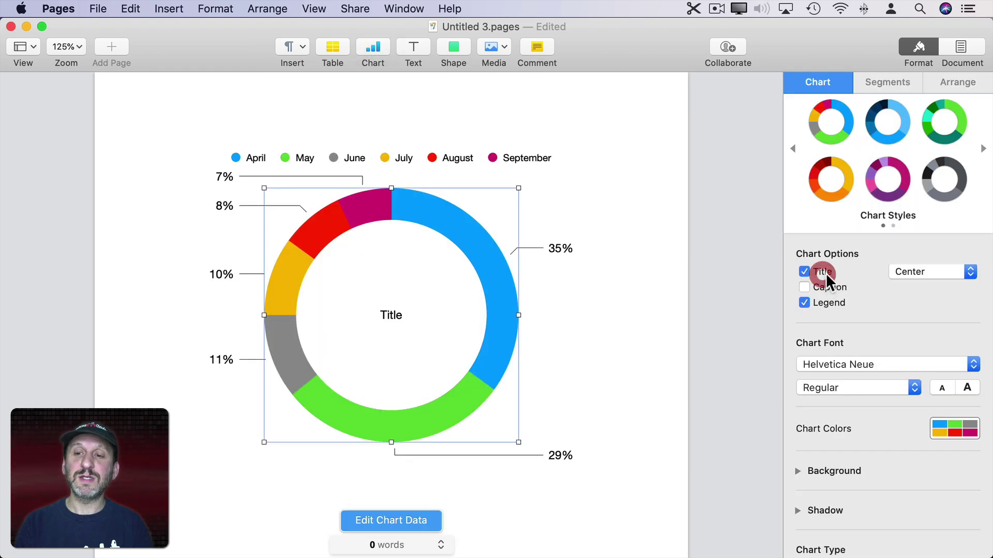
pyautogui.click(932, 272)
pyautogui.click(927, 260)
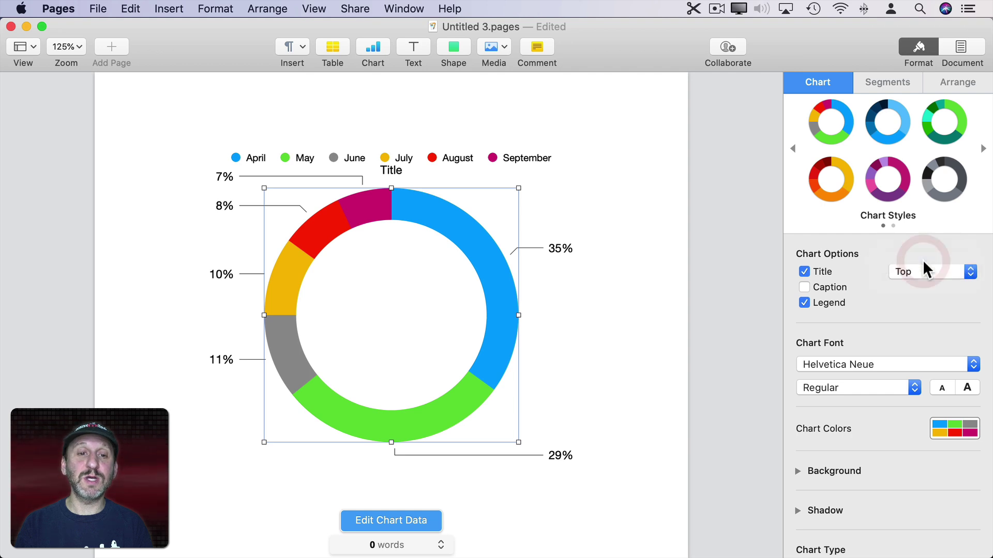
# Step: Insert the bird movie, give it a title and caption, and move it lower
pyautogui.moveTo(429, 250); pyautogui.dragTo(424, 224)
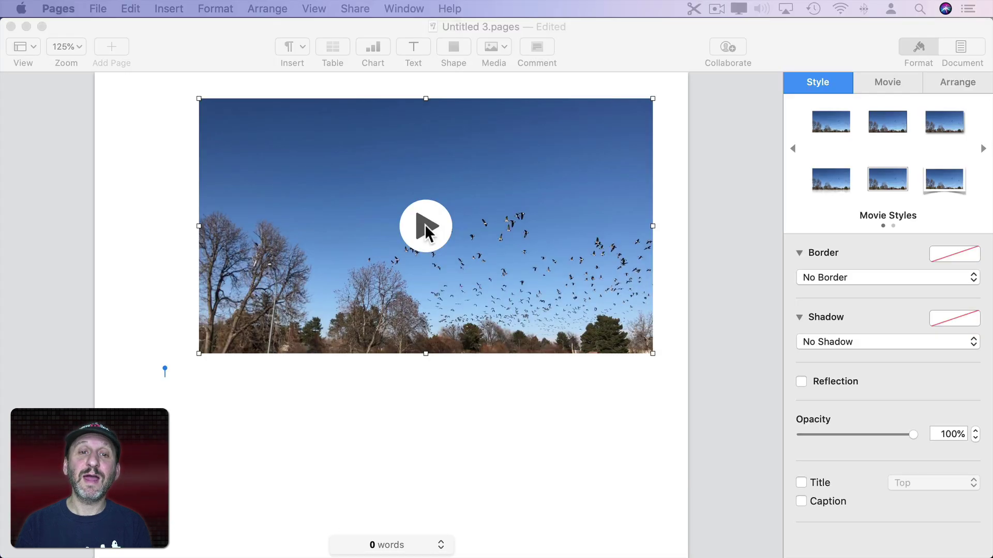
pyautogui.click(801, 483)
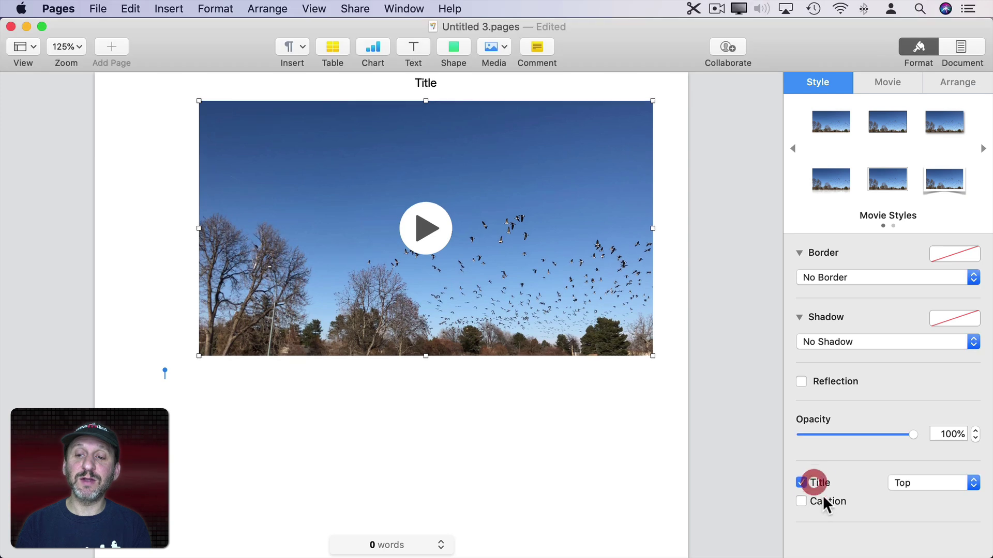
pyautogui.click(801, 501)
pyautogui.moveTo(520, 233); pyautogui.dragTo(486, 270)
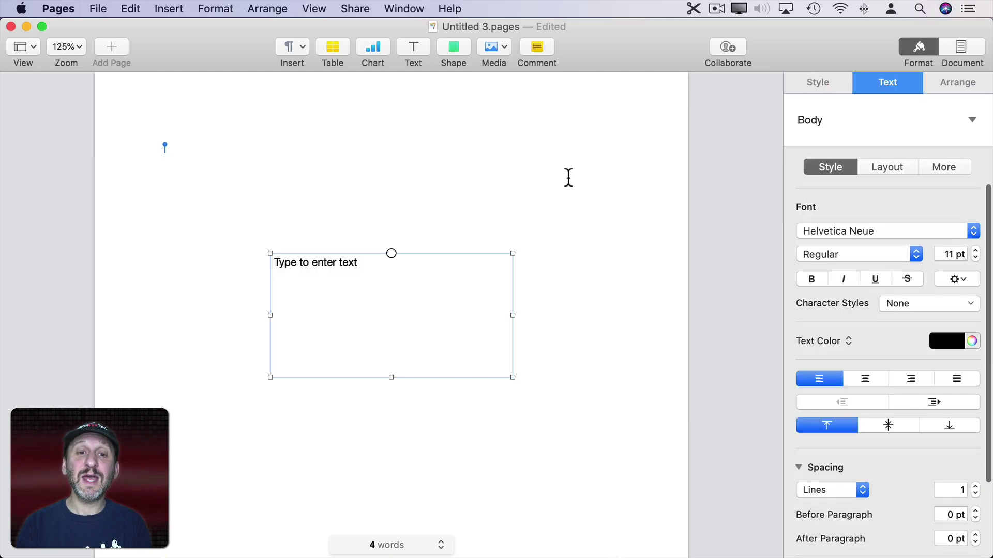
# Step: Add a title and caption to the text box
pyautogui.click(567, 178)
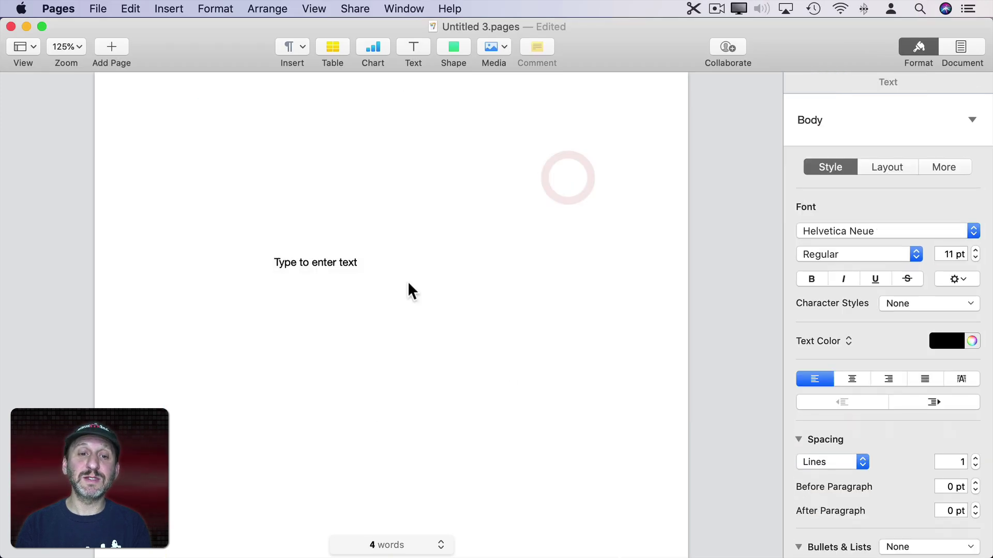
pyautogui.click(361, 276)
pyautogui.scroll(-1, 866, 314)
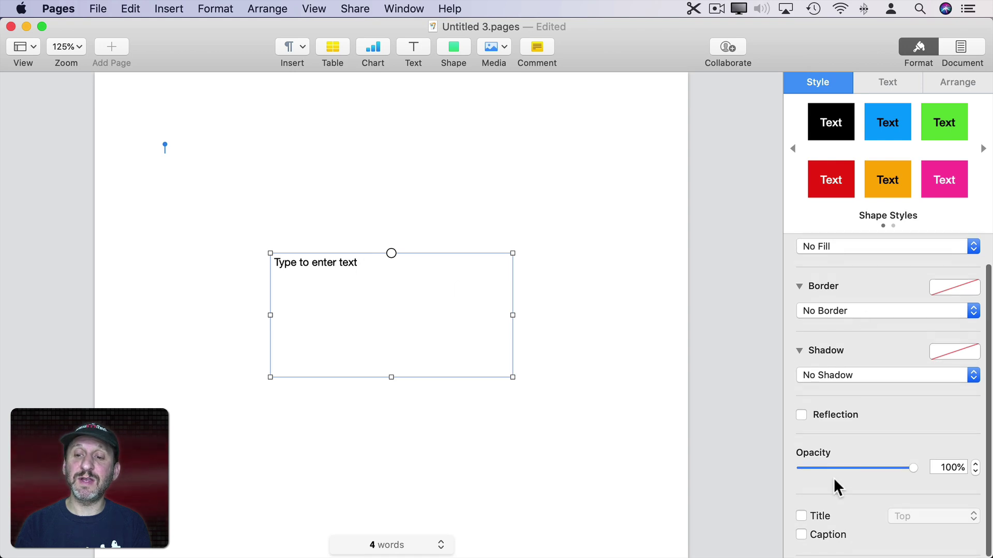
pyautogui.click(801, 518)
pyautogui.click(802, 536)
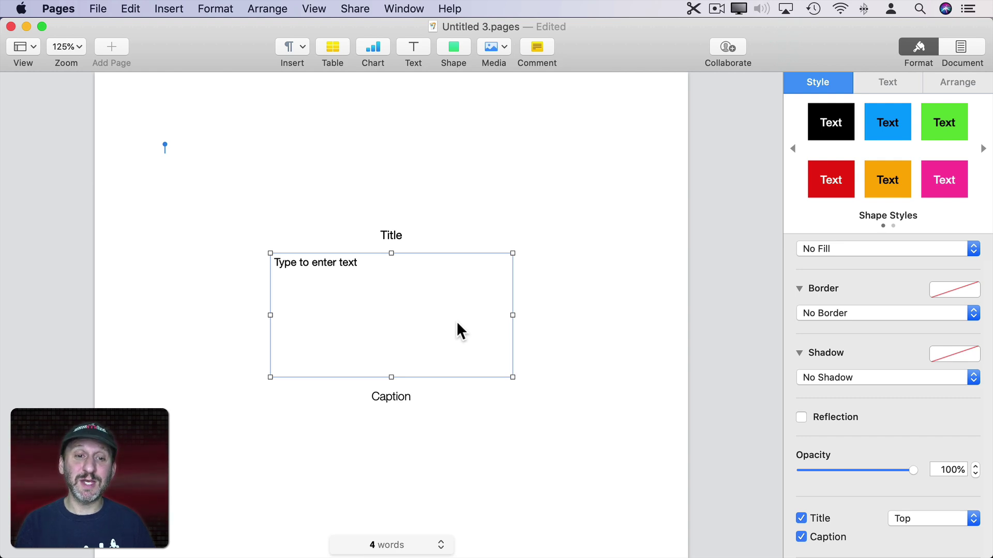
# Step: Replace the text box with apple, banana and strawberry food shapes spread in a row
pyautogui.press('Delete')
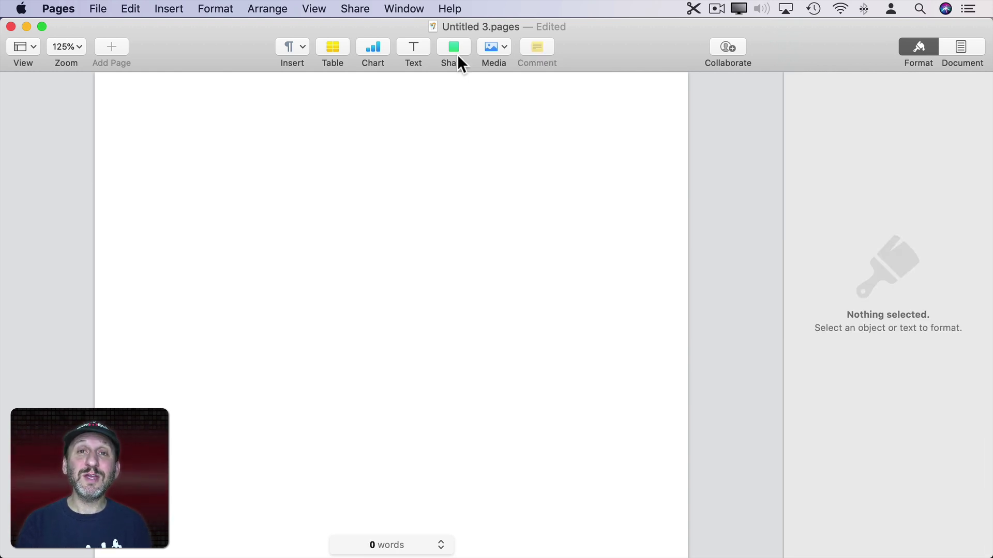
pyautogui.click(454, 46)
pyautogui.click(448, 119)
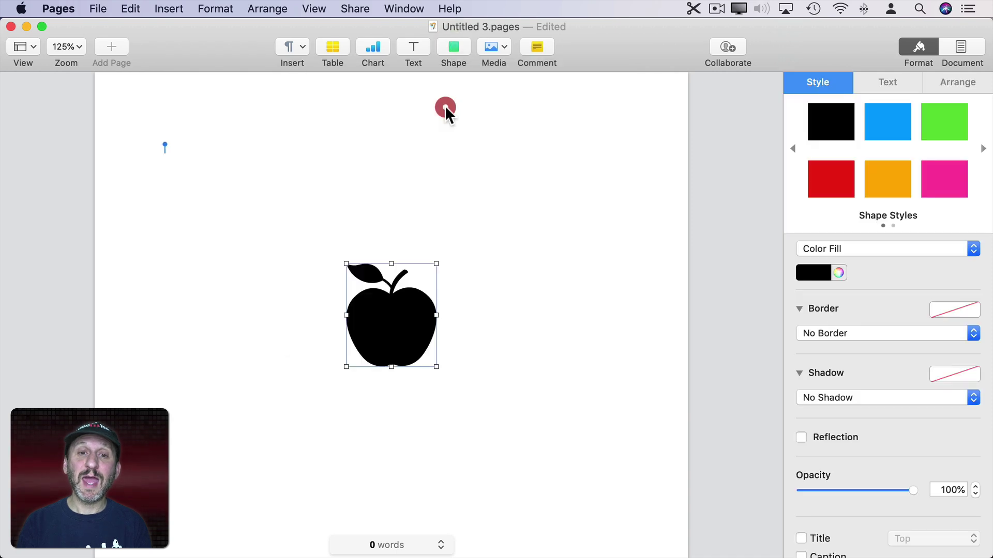
pyautogui.click(454, 47)
pyautogui.click(514, 131)
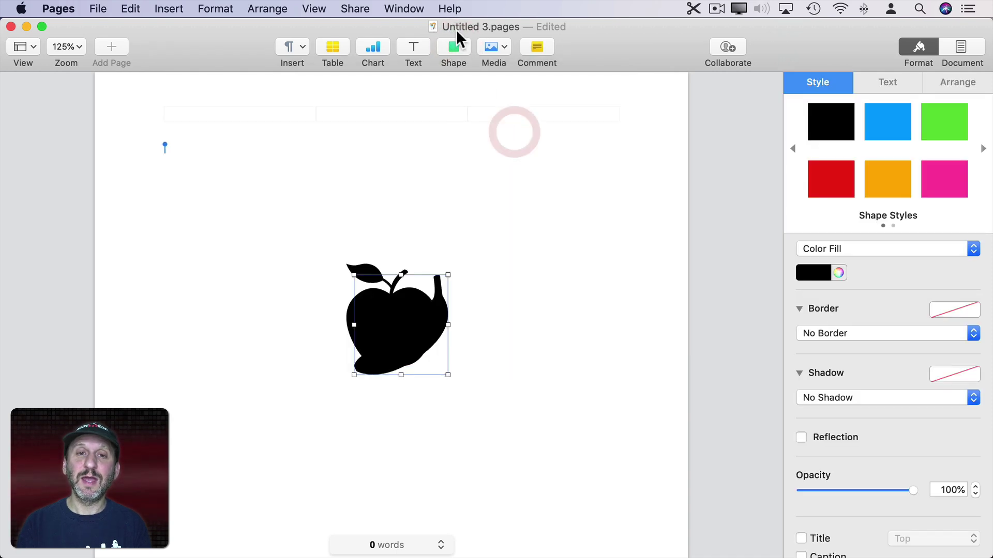
pyautogui.click(454, 46)
pyautogui.click(574, 118)
pyautogui.moveTo(443, 331); pyautogui.dragTo(542, 319)
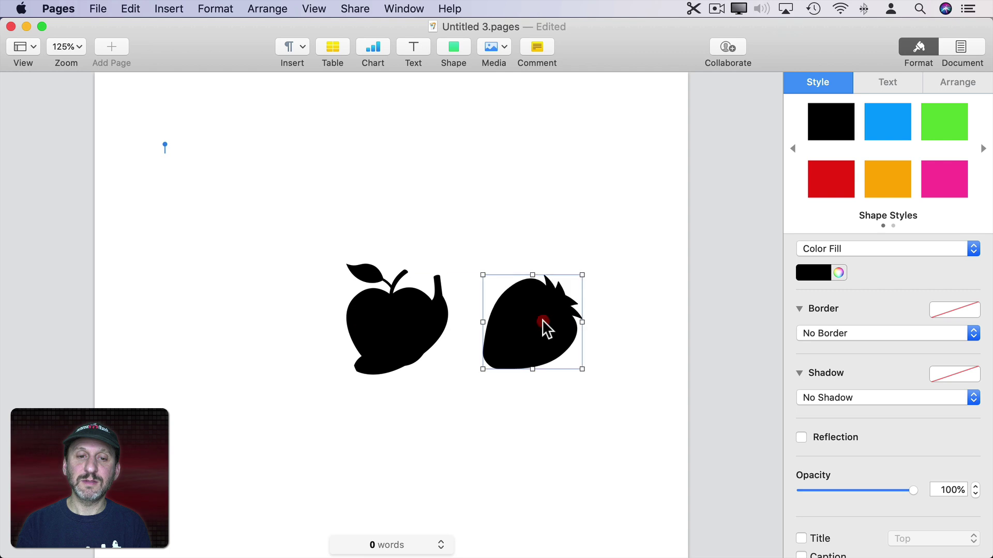
pyautogui.moveTo(354, 321); pyautogui.dragTo(265, 312)
# Step: Group the three fruit shapes and give the group a title and caption
pyautogui.press('Escape')
pyautogui.click(293, 327)
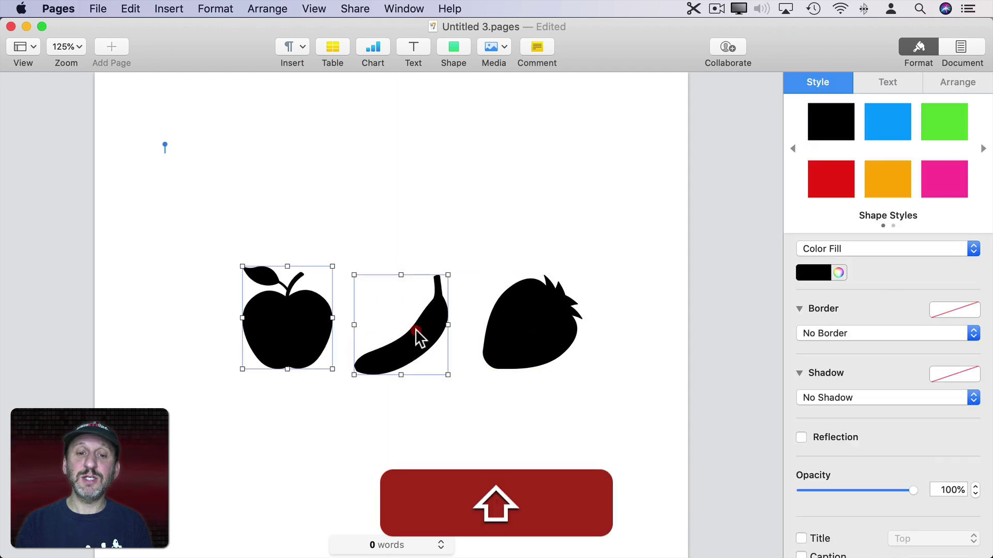
pyautogui.keyDown('shift'); pyautogui.click(417, 334); pyautogui.keyUp('shift')
pyautogui.keyDown('shift'); pyautogui.click(541, 322); pyautogui.keyUp('shift')
pyautogui.click(267, 9)
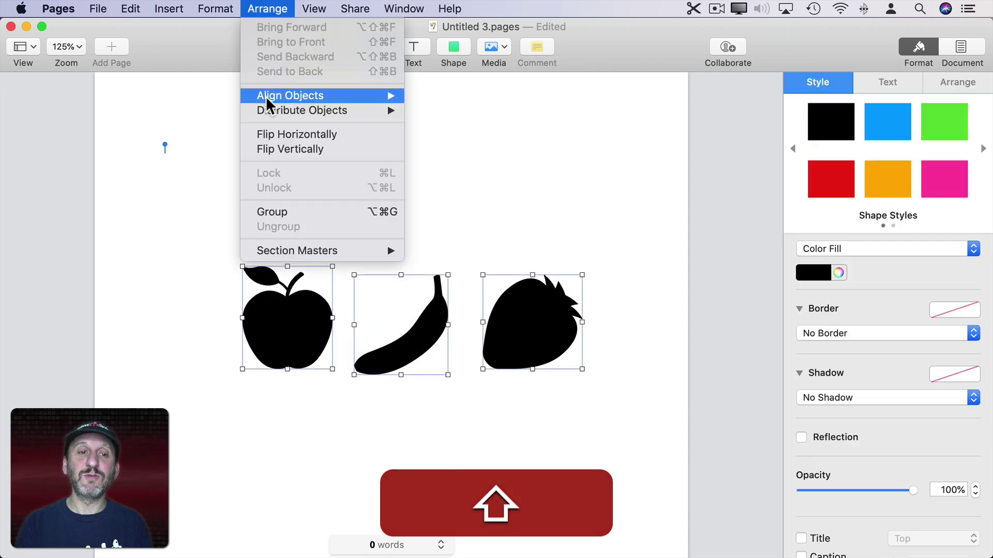
pyautogui.click(286, 211)
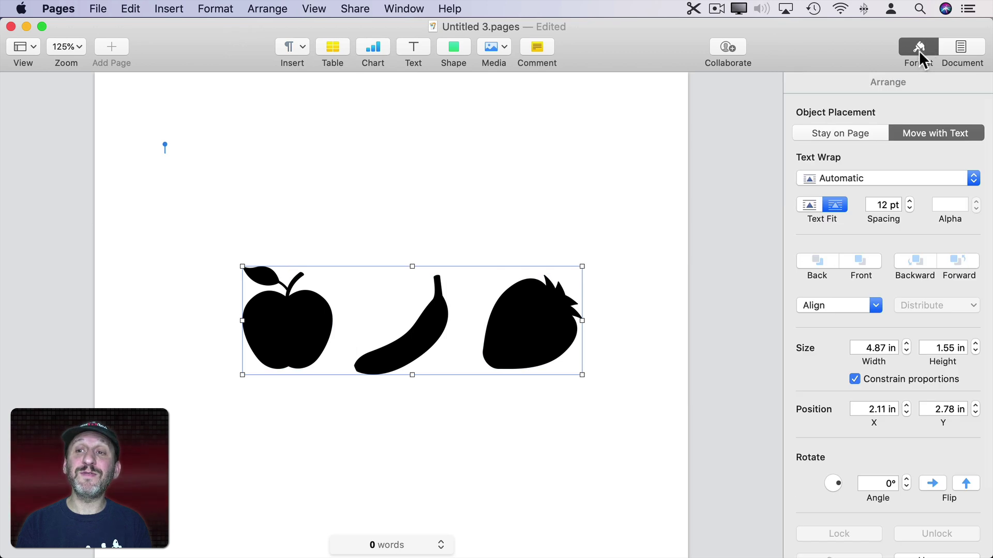
pyautogui.scroll(-5, 862, 334)
pyautogui.scroll(-3, 861, 335)
pyautogui.click(801, 519)
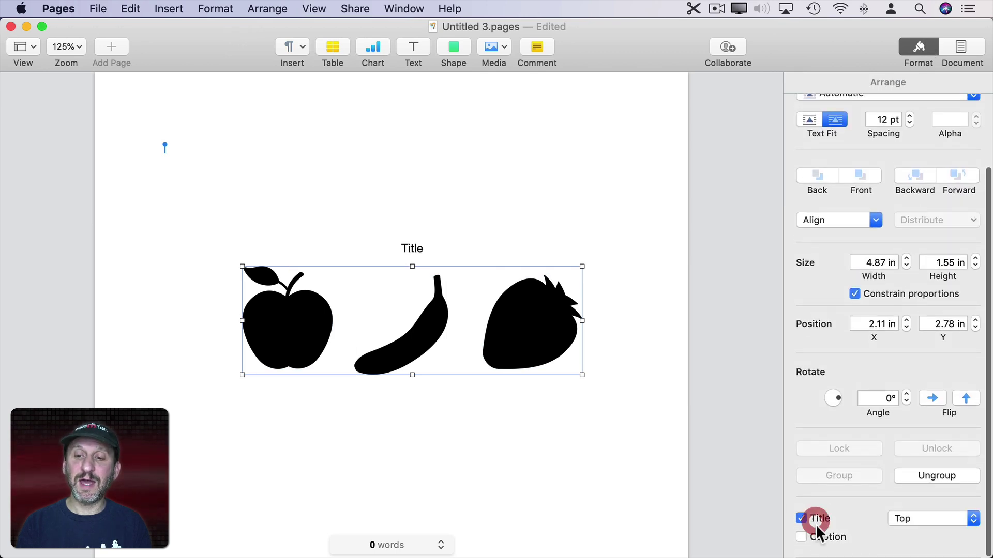
pyautogui.click(801, 536)
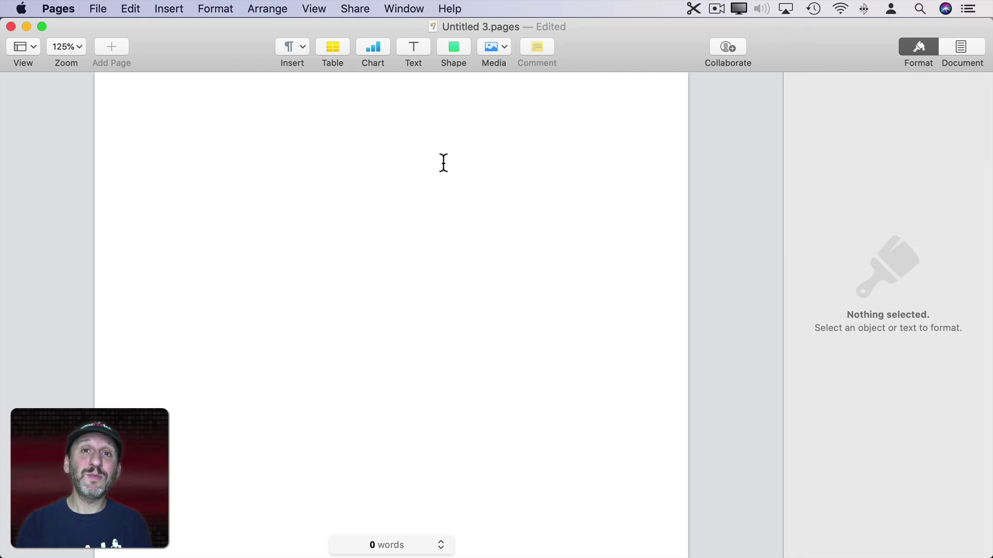
# Step: Insert a donut chart and a basic square enlarged to cover the chart
pyautogui.click(373, 51)
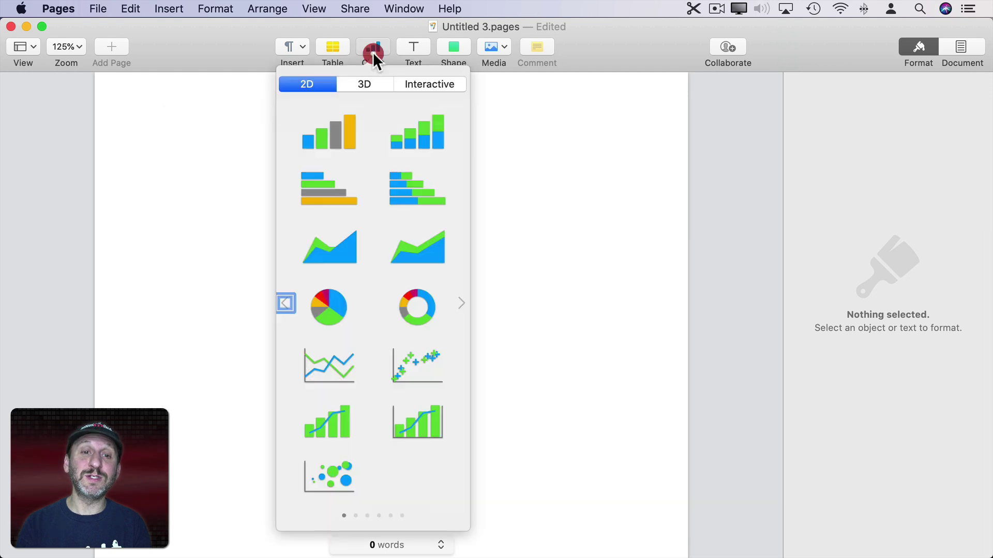
pyautogui.click(417, 290)
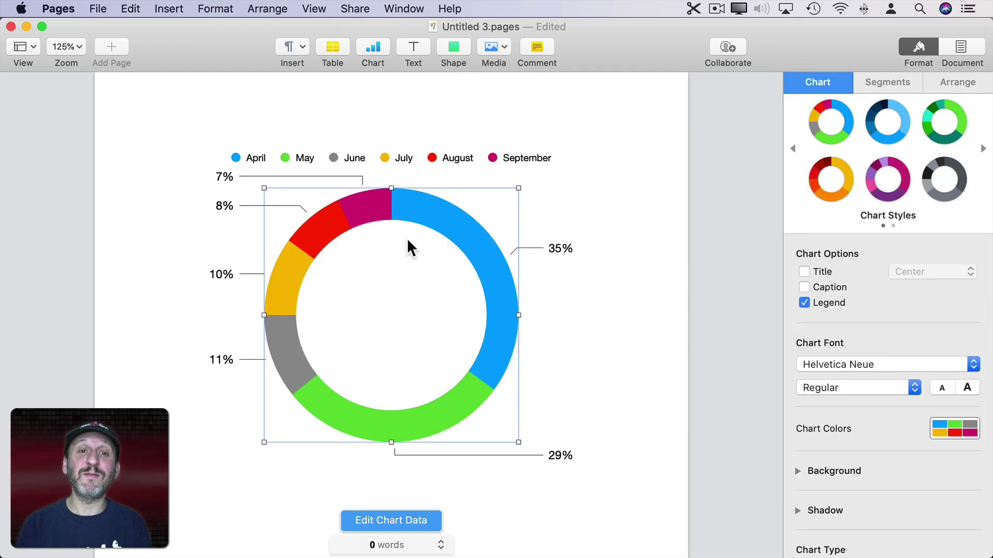
pyautogui.click(454, 50)
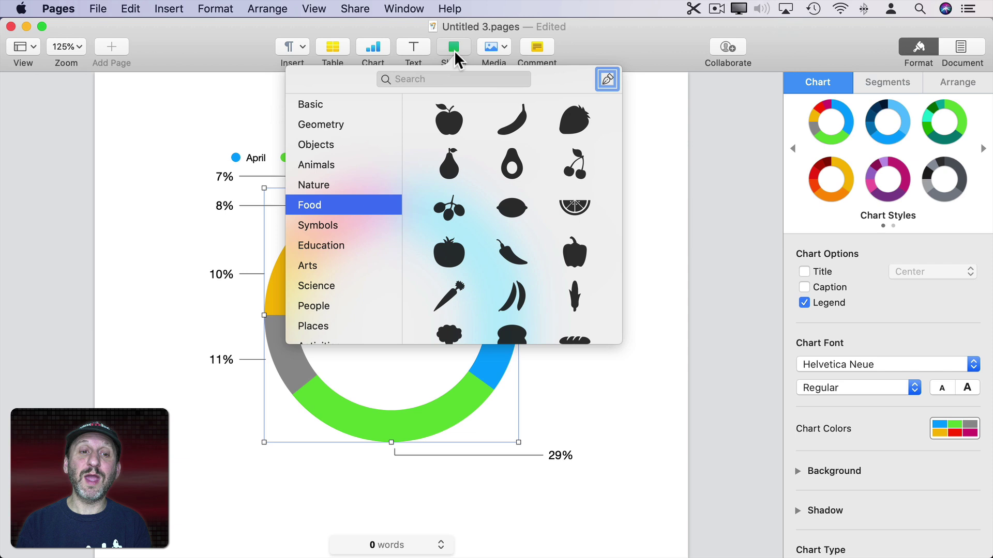
pyautogui.click(311, 104)
pyautogui.click(449, 170)
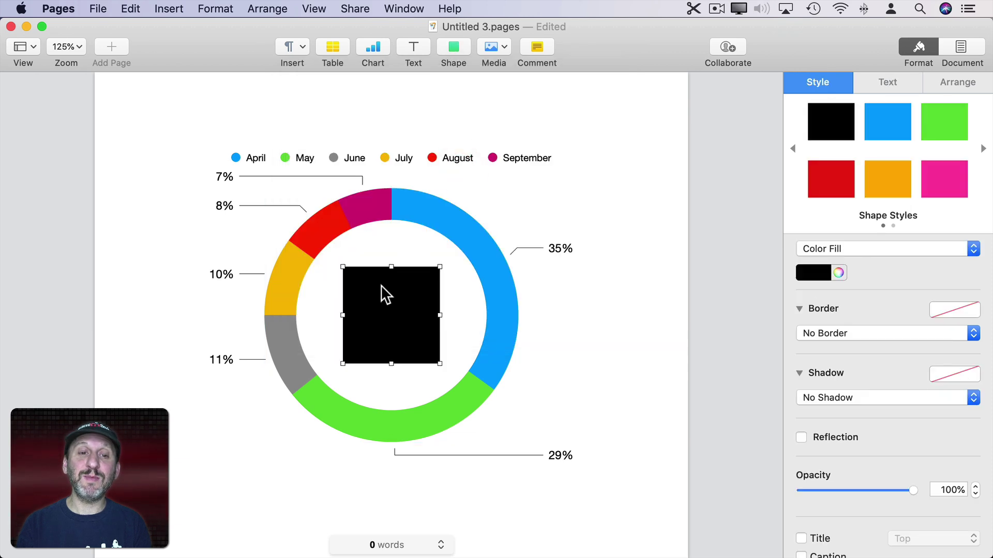
pyautogui.moveTo(381, 285); pyautogui.dragTo(226, 176)
pyautogui.moveTo(276, 201); pyautogui.dragTo(639, 466)
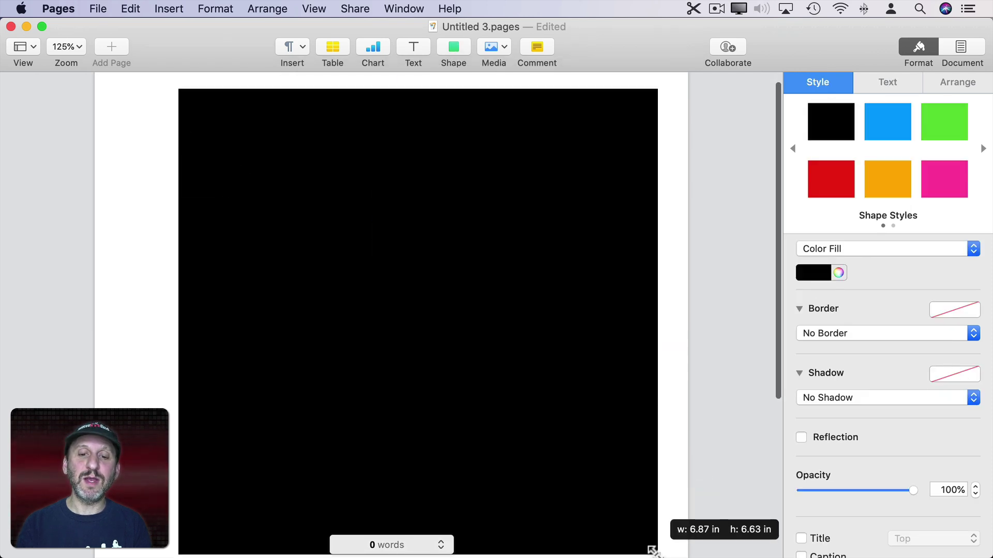
# Step: Fill the square white and send it behind the chart
pyautogui.click(822, 274)
pyautogui.click(750, 354)
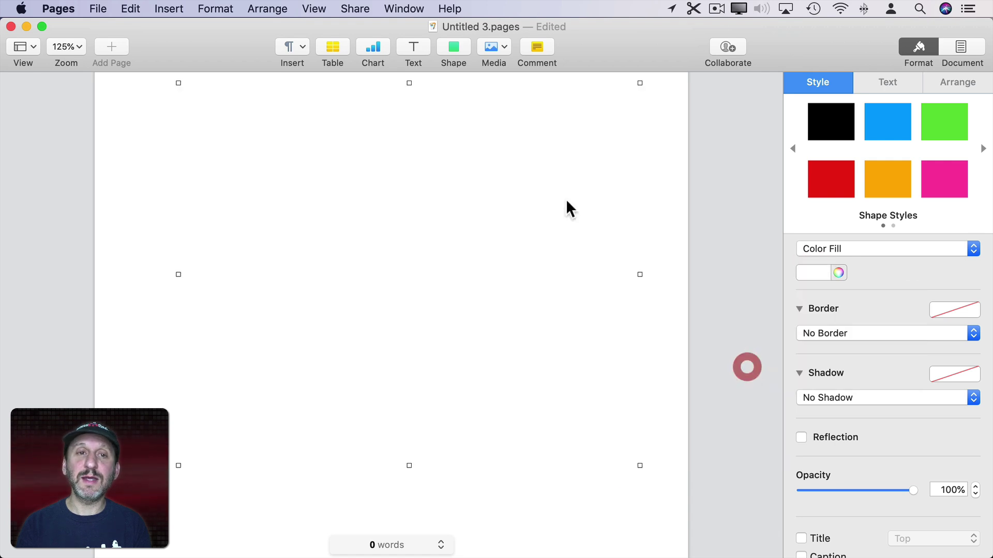
pyautogui.click(263, 9)
pyautogui.click(290, 72)
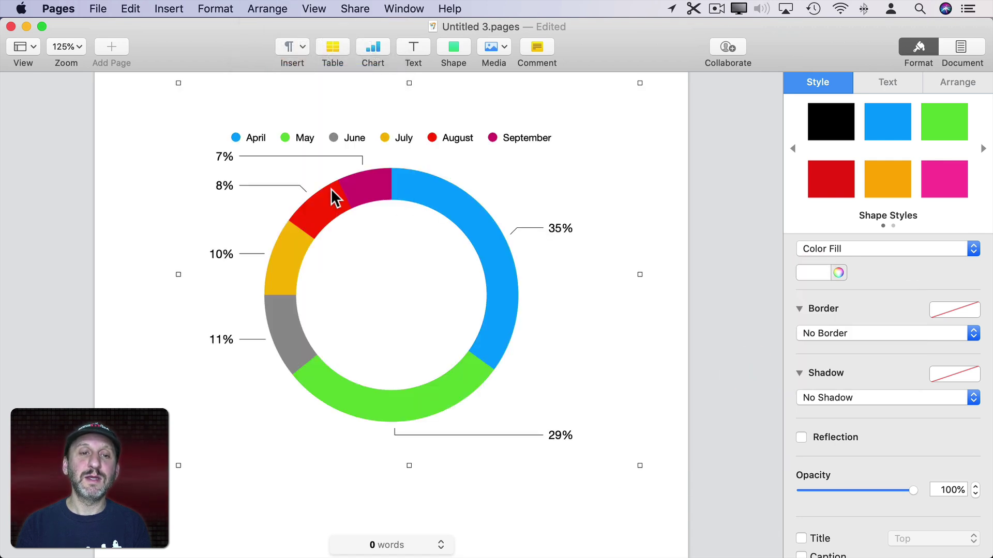
# Step: Group the chart with the white square and give the group a title and caption
pyautogui.keyDown('shift'); pyautogui.click(400, 196); pyautogui.keyUp('shift')
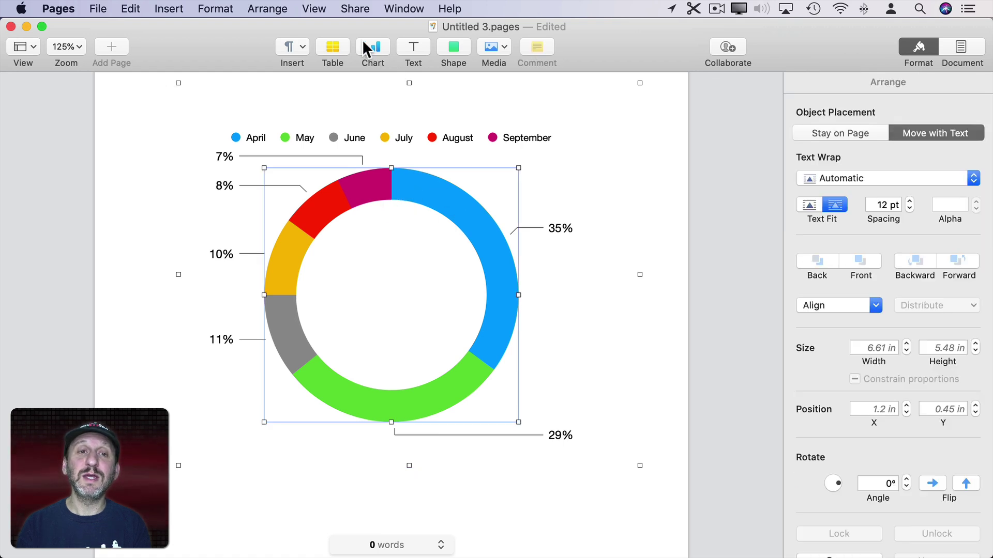
pyautogui.click(267, 9)
pyautogui.click(273, 212)
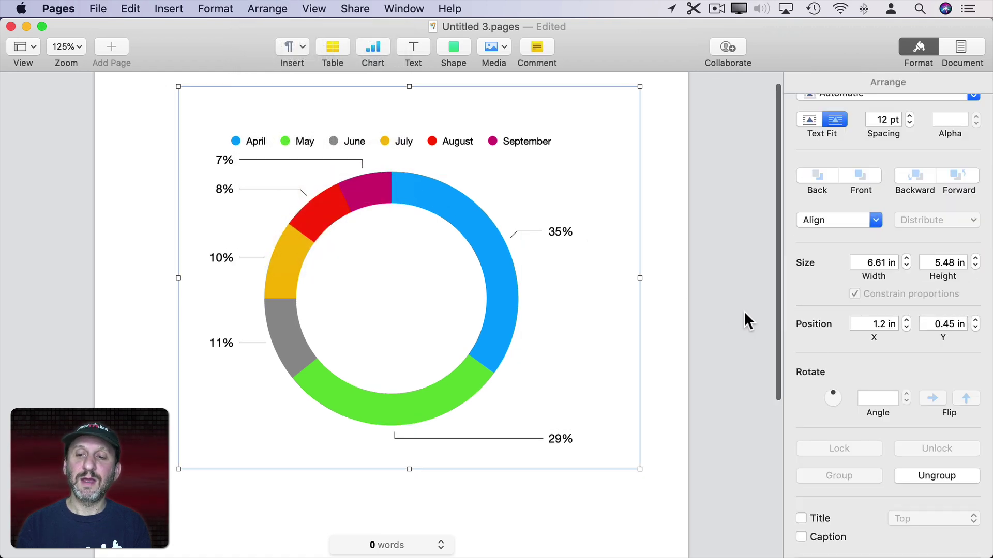
pyautogui.click(801, 518)
pyautogui.click(802, 537)
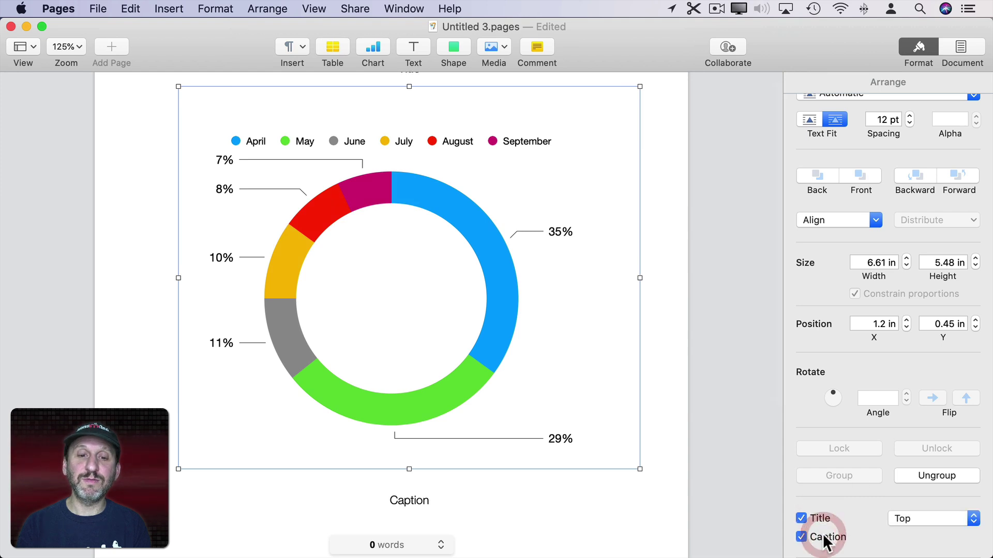
pyautogui.scroll(1, 615, 398)
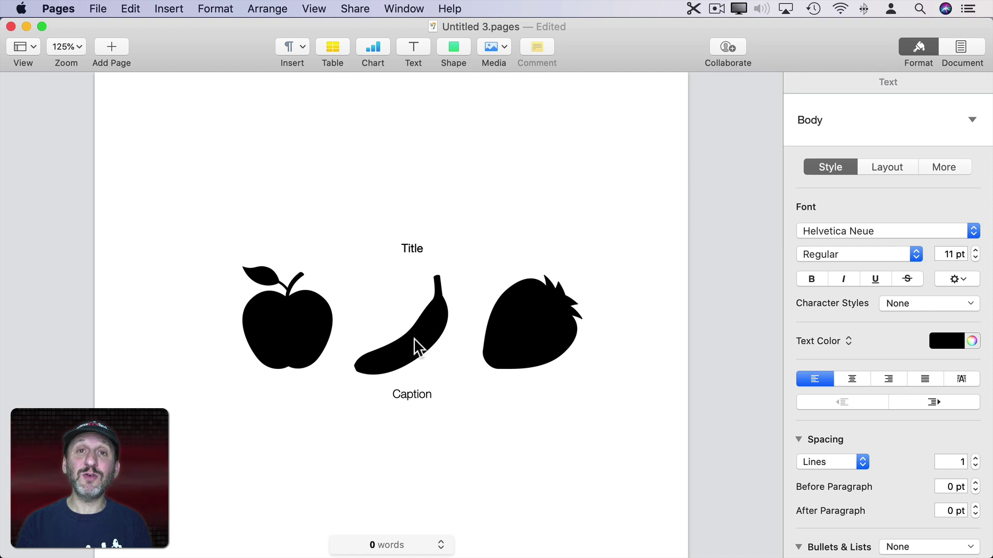
# Step: Turn the grouped fruit shapes slightly with the Rotate dial
pyautogui.click(279, 325)
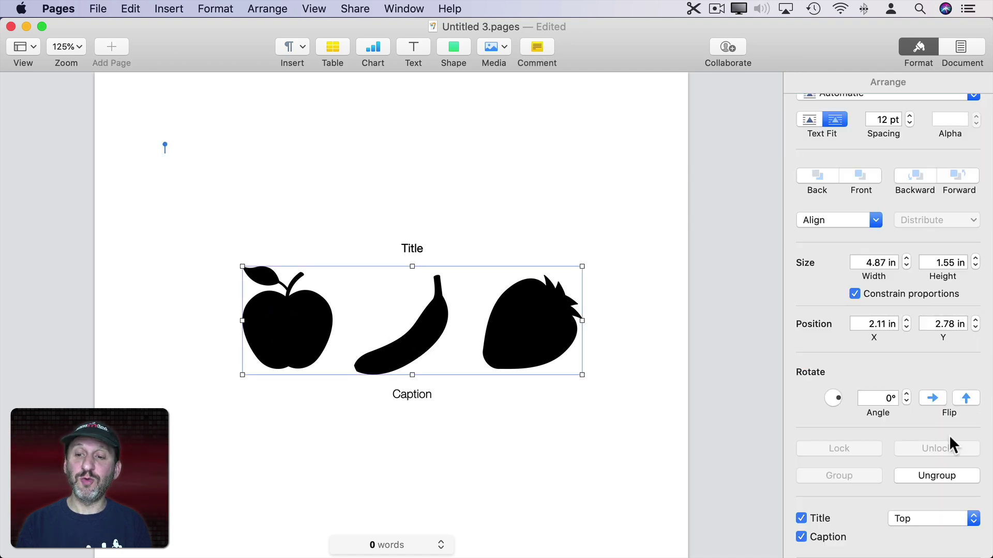
pyautogui.moveTo(831, 399); pyautogui.dragTo(841, 396)
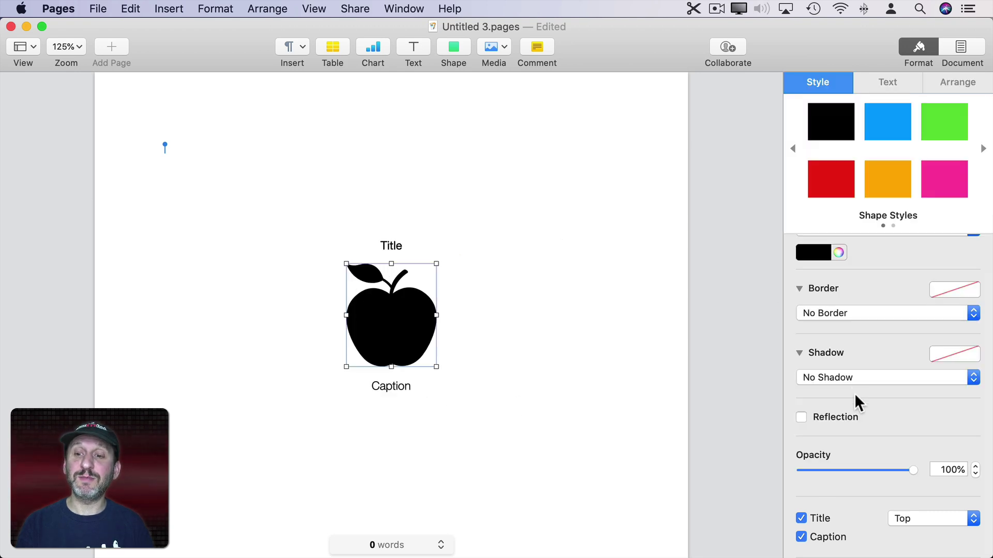
# Step: Rotate the apple shape to about 32° using the Arrange Rotate dial
pyautogui.click(958, 81)
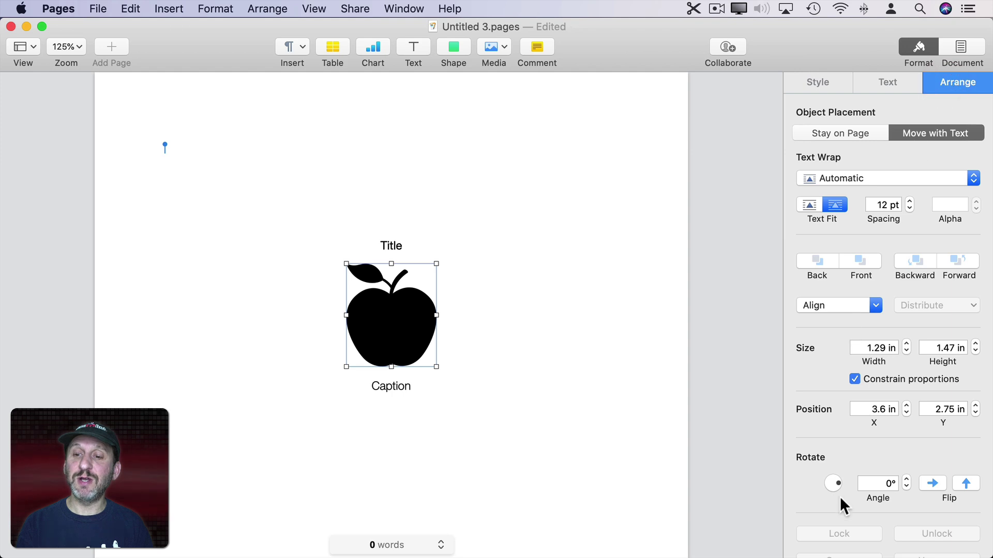
pyautogui.moveTo(838, 481); pyautogui.dragTo(837, 479)
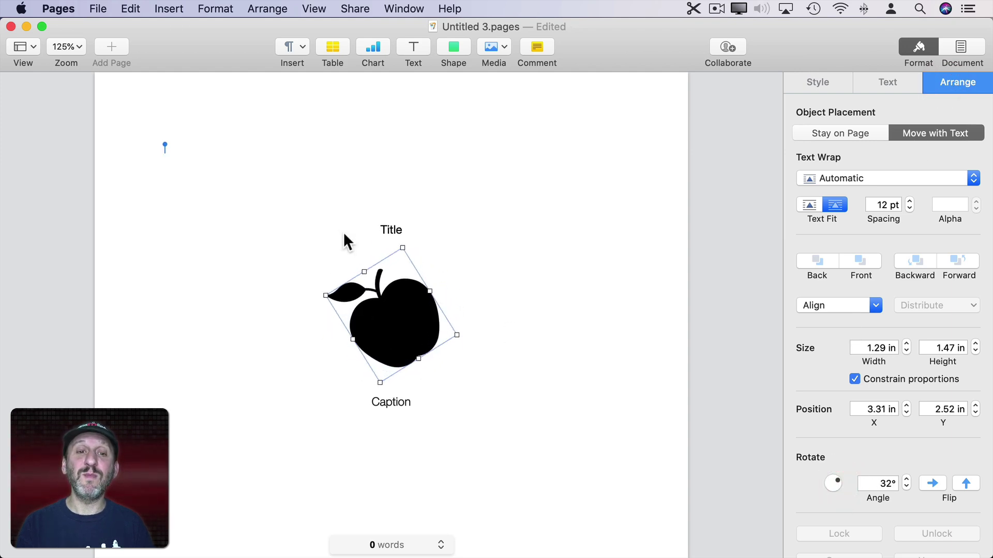